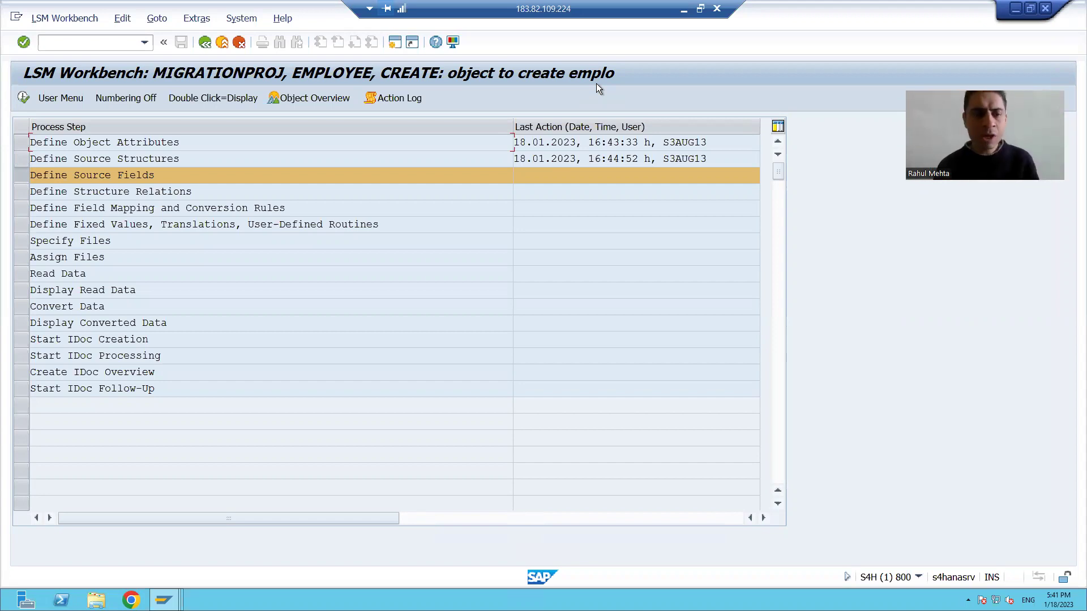
Review the source structure defined for the EMPLOYEE object and return to the list of process steps.
left_click(19, 160)
left_click(23, 97)
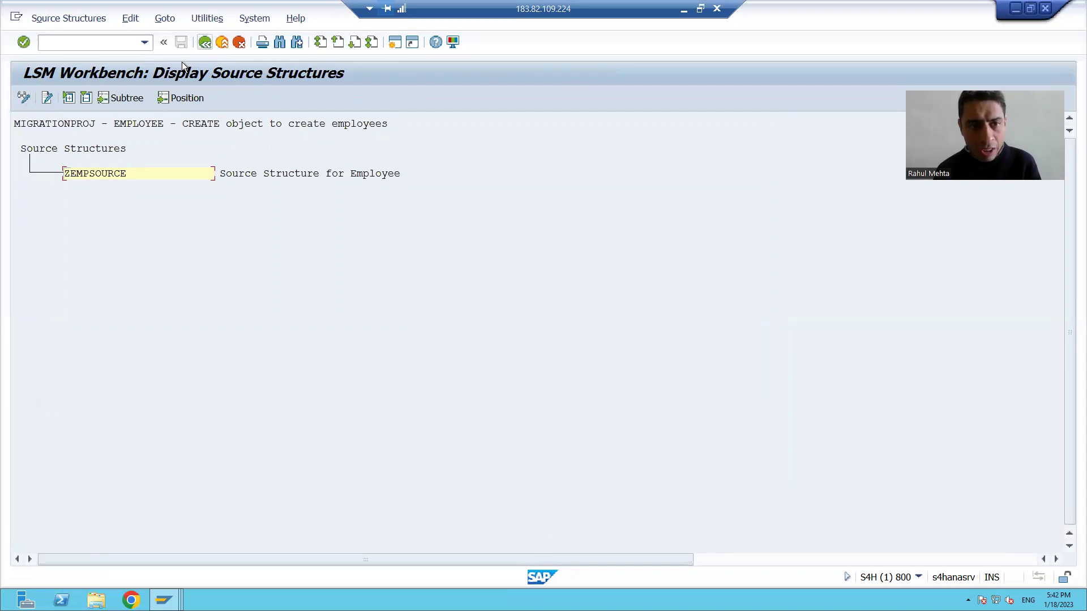
left_click(204, 42)
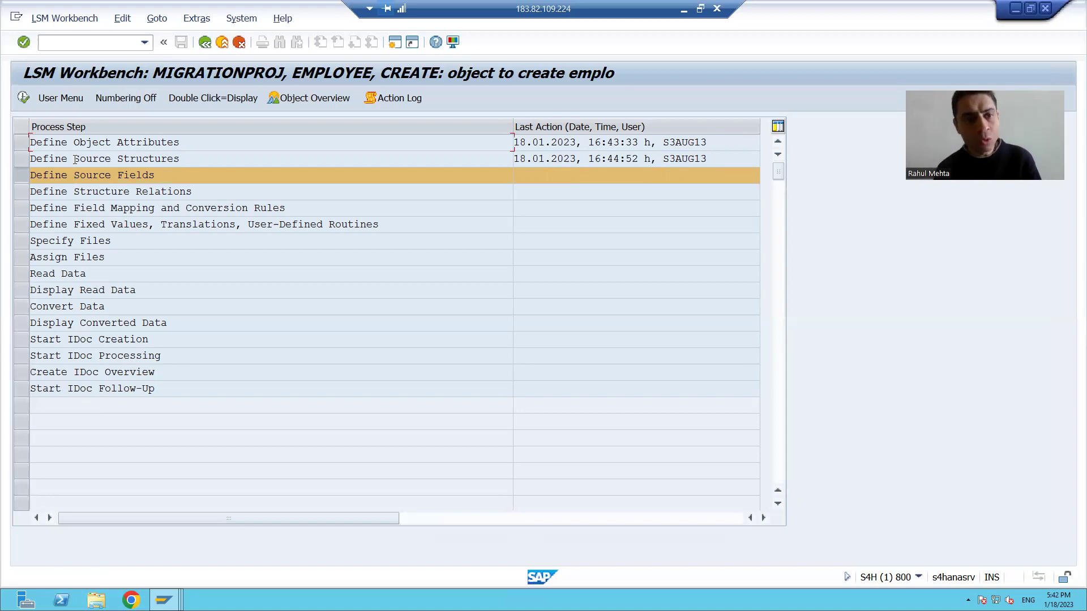
Open the Define Source Fields process step and switch it to change mode.
left_click(23, 99)
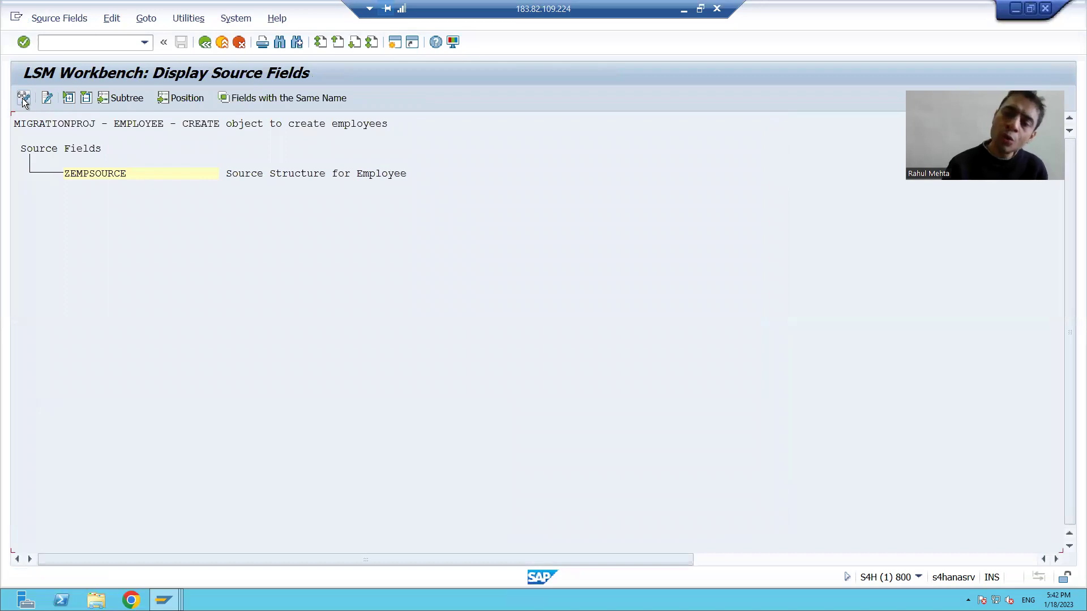
left_click(24, 98)
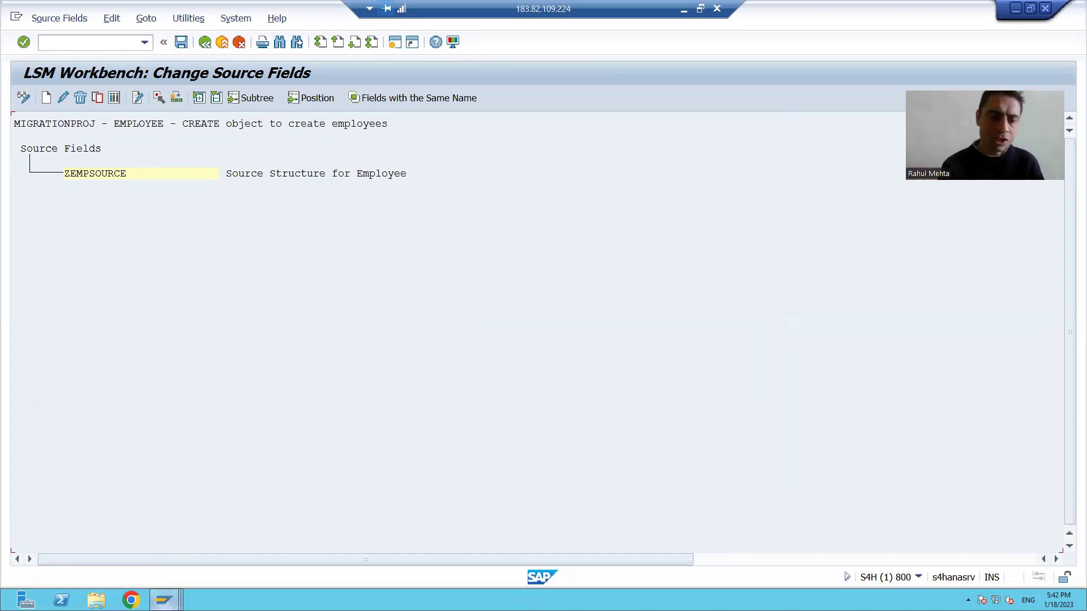
Open function module ZBAPI_EMPLOYEE_CREATE in a new SE37 session and inspect the components of its PEMPLOYEE import parameter's structure.
mouse_move(163, 599)
left_click(284, 539)
left_click(60, 45)
type("/nse37")
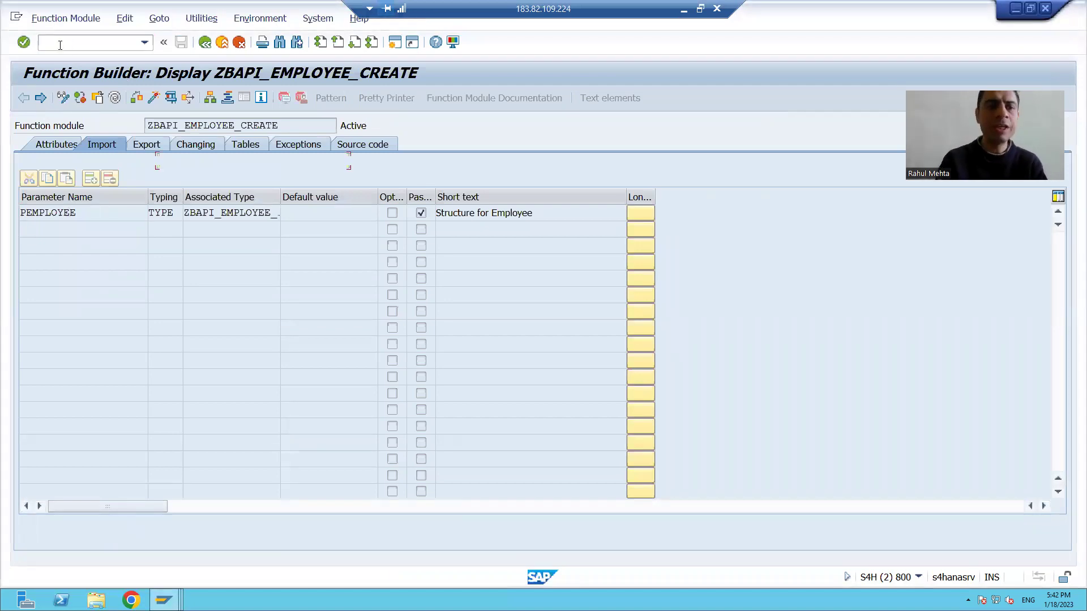
key("Return")
left_click(85, 197)
left_click(106, 149)
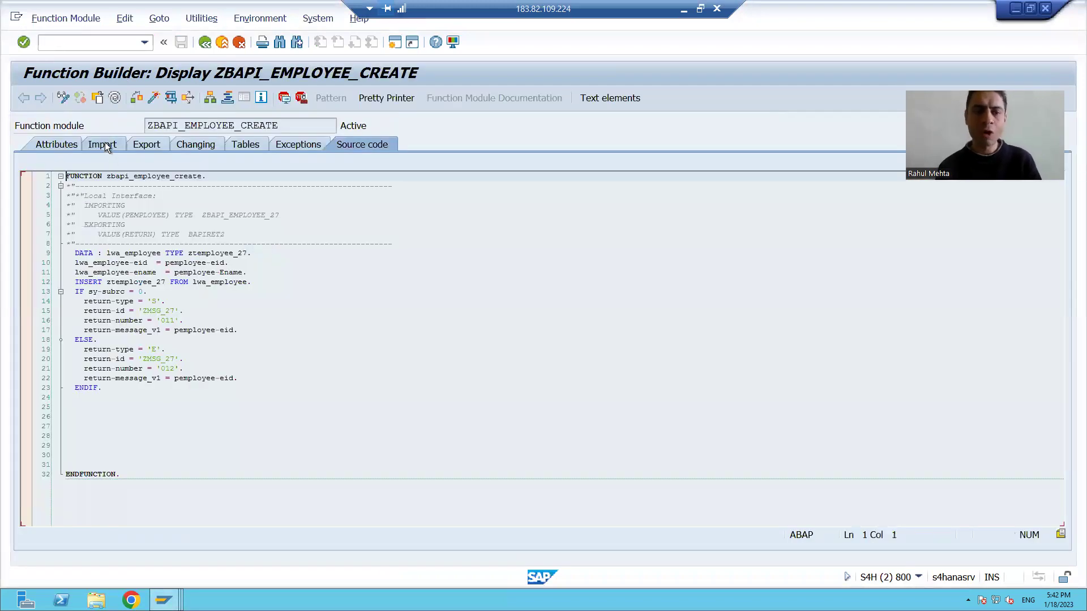
left_click_drag(279, 226, 339, 228)
double_click(256, 212)
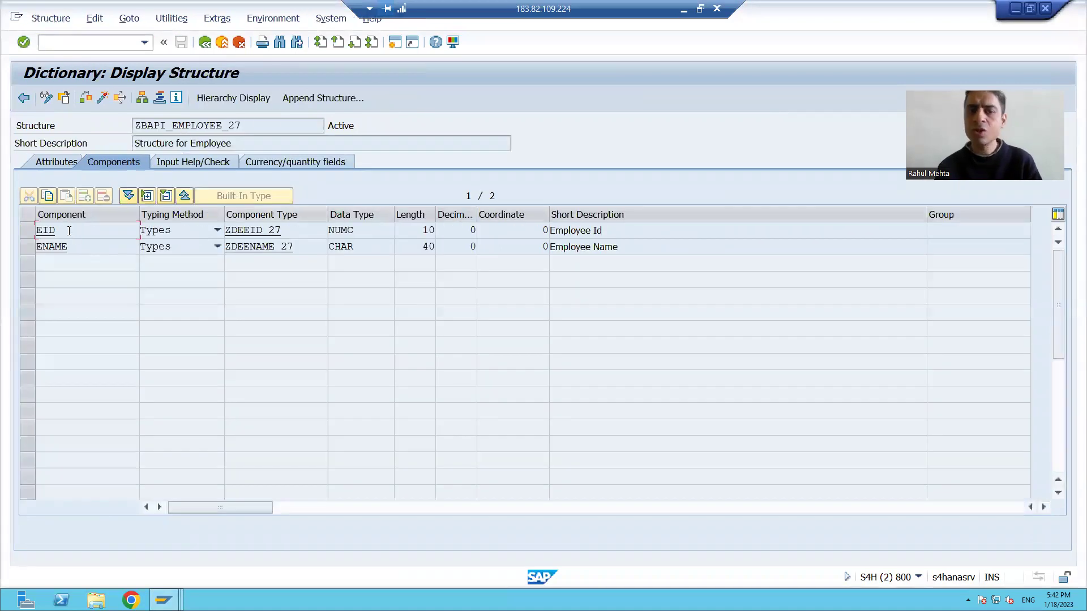
Back in the source fields, start a new field under ZEMPSOURCE named EID with the label Employee Id.
key("alt+Tab")
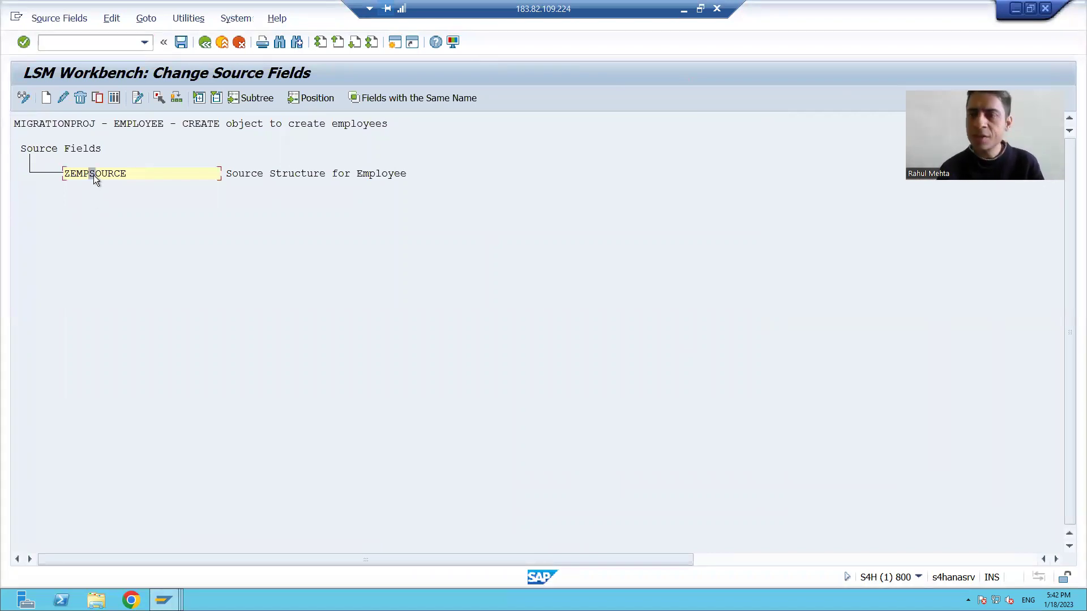
left_click(46, 101)
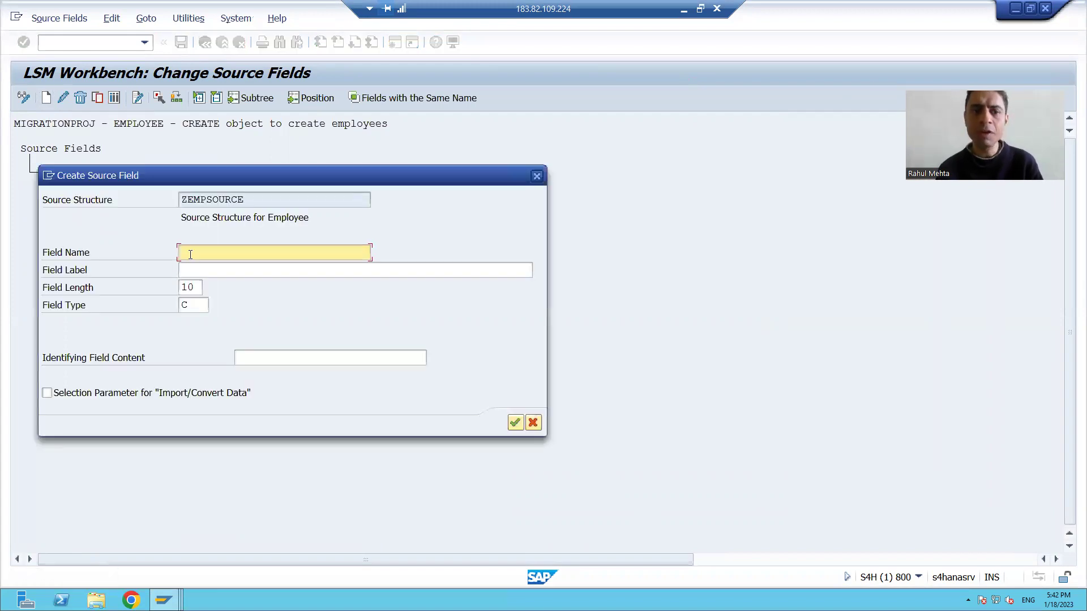
type("EID")
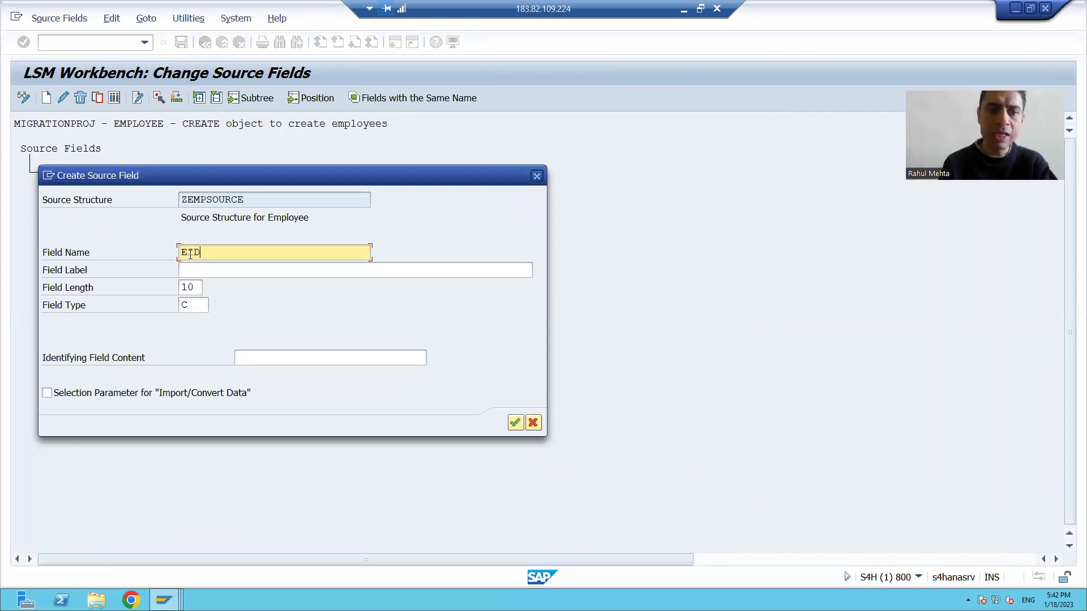
left_click(204, 274)
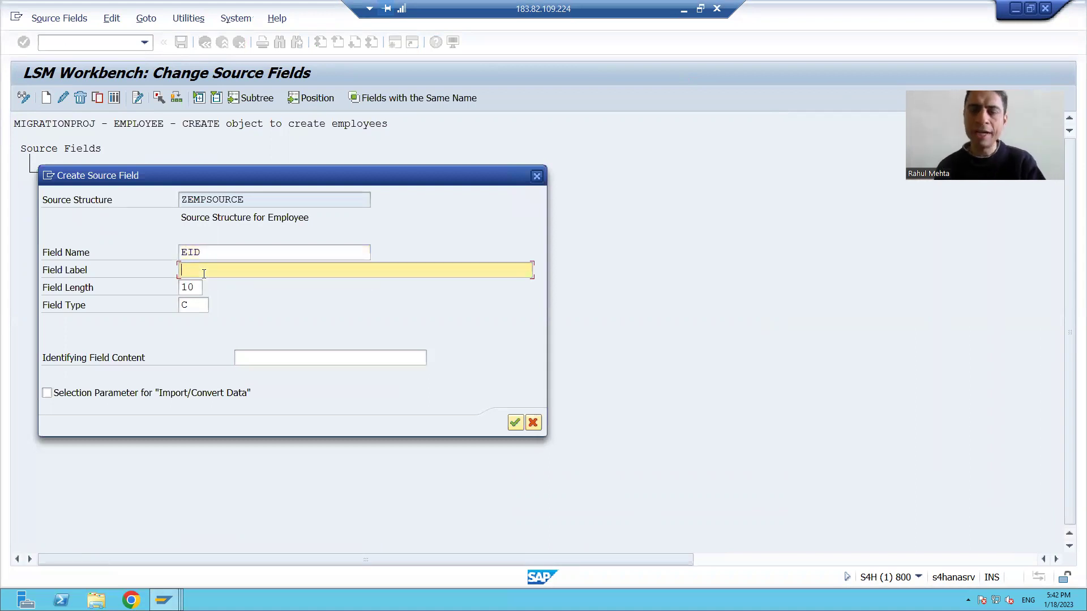
type("Employe")
key("BackSpace")
key("BackSpace")
key("BackSpace")
type("yee ID")
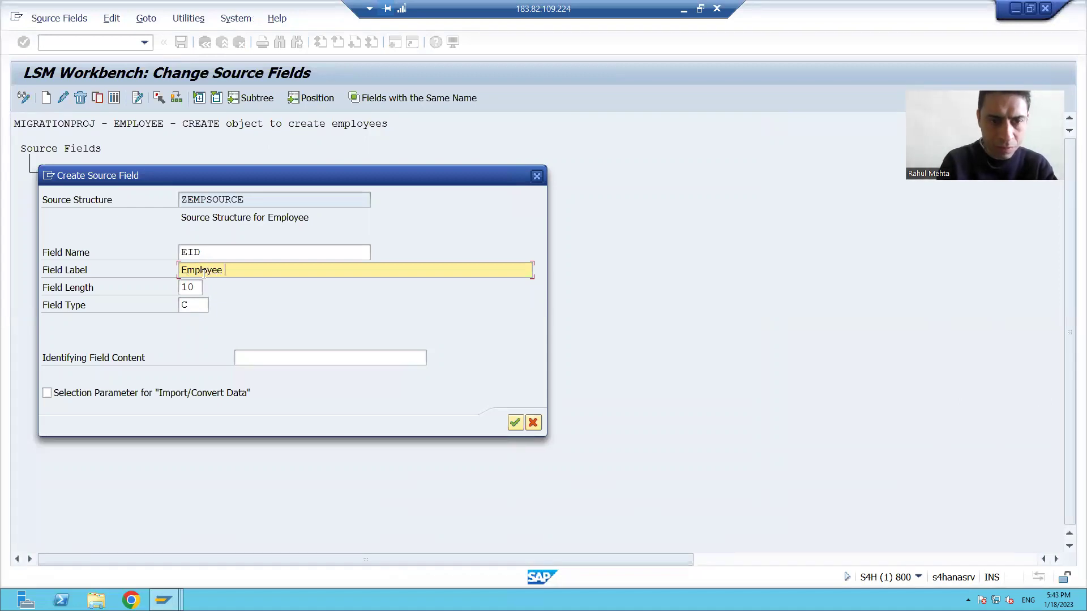
key("BackSpace")
type("d")
left_click(200, 289)
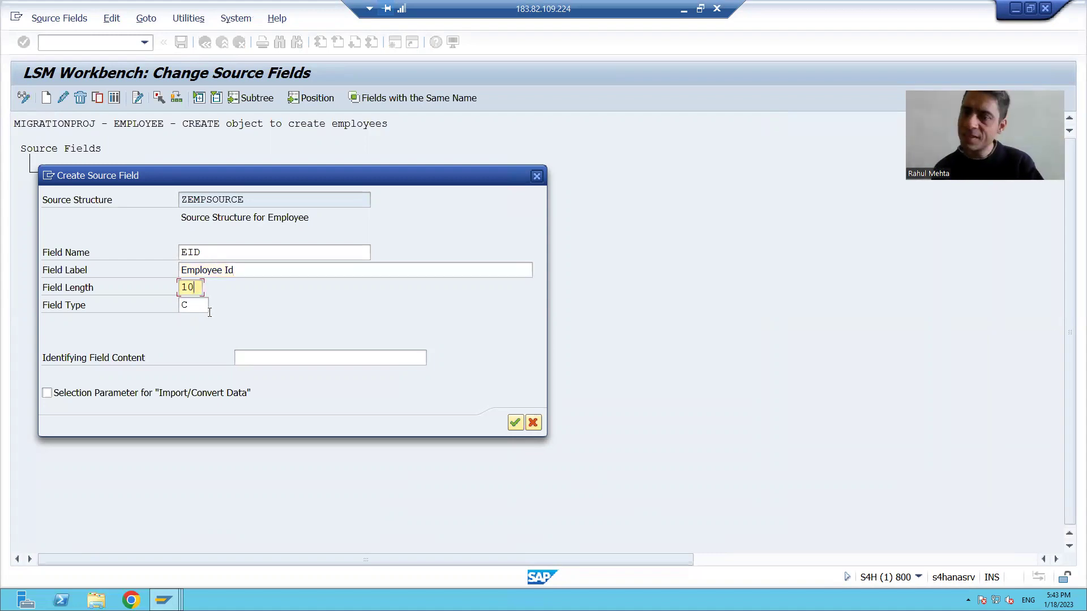
Check the EID component's data type in the Dictionary structure, set the new source field's type to N and create it.
key("alt+Tab")
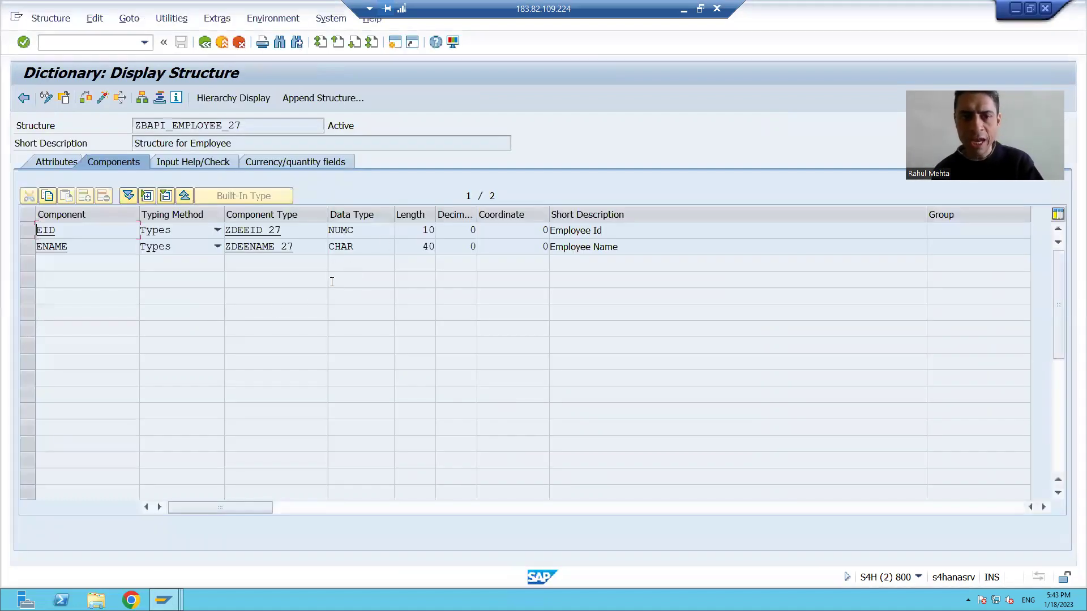
key("alt+Tab")
double_click(198, 306)
key("BackSpace")
left_click(215, 306)
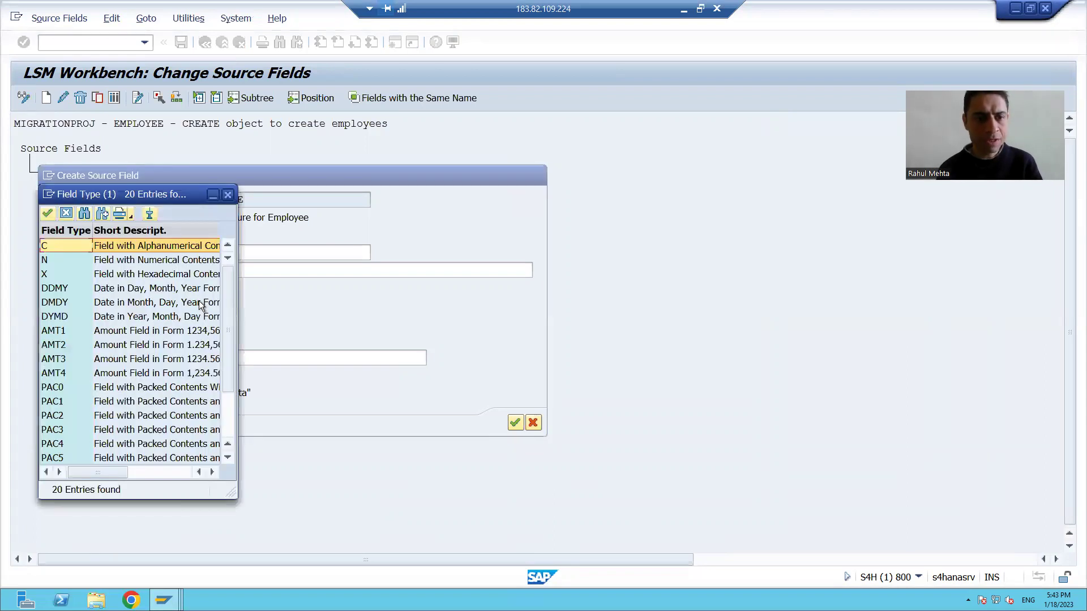
double_click(49, 262)
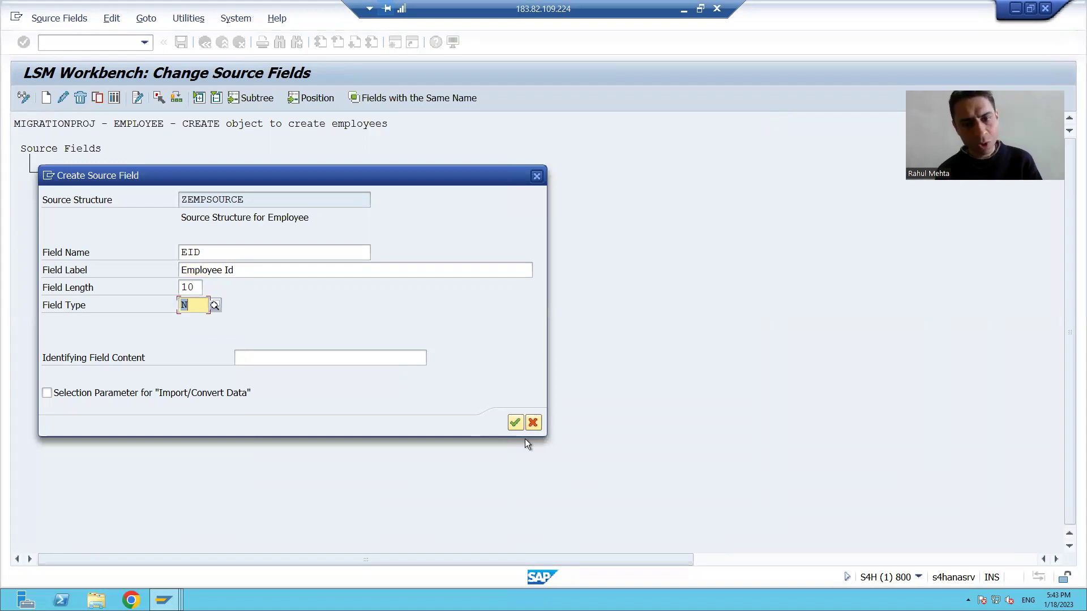
left_click(515, 423)
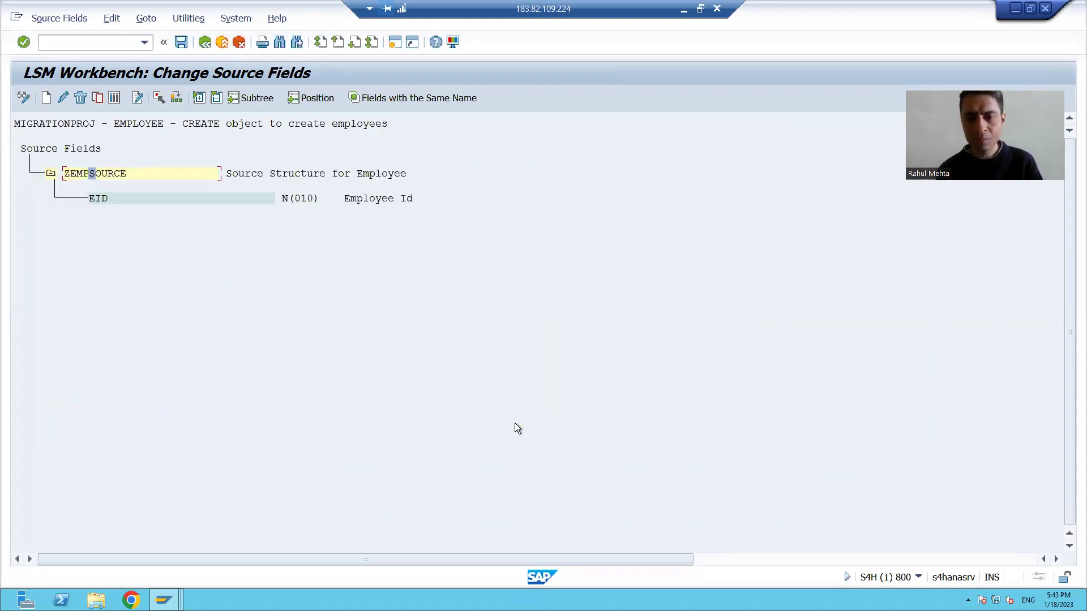
With ZEMPSOURCE selected, create a source field ENAME labelled Employee Name with length 40 and type C.
left_click(101, 198)
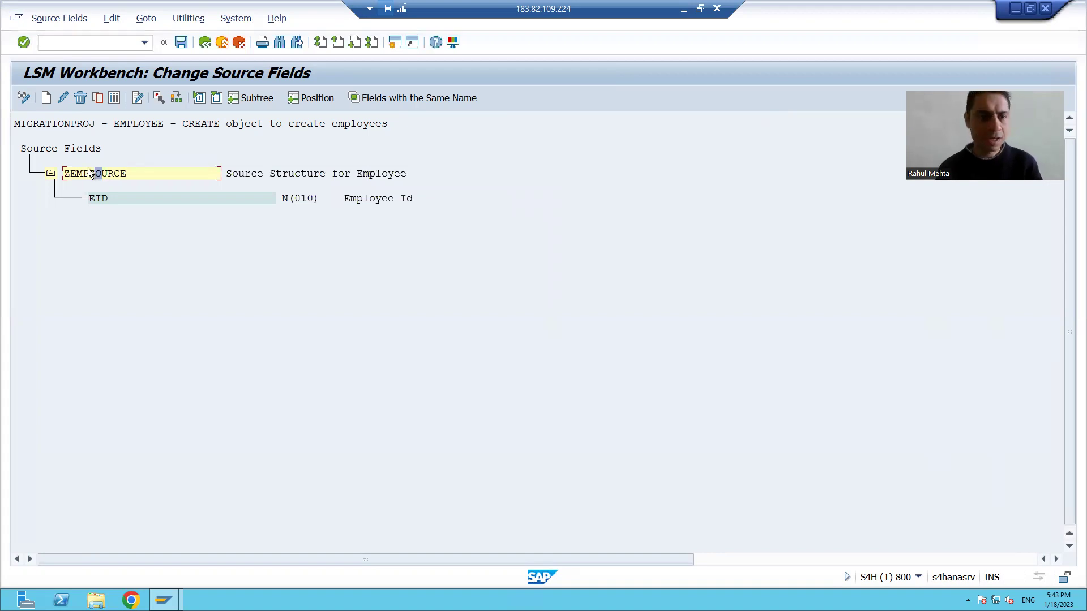
left_click(47, 99)
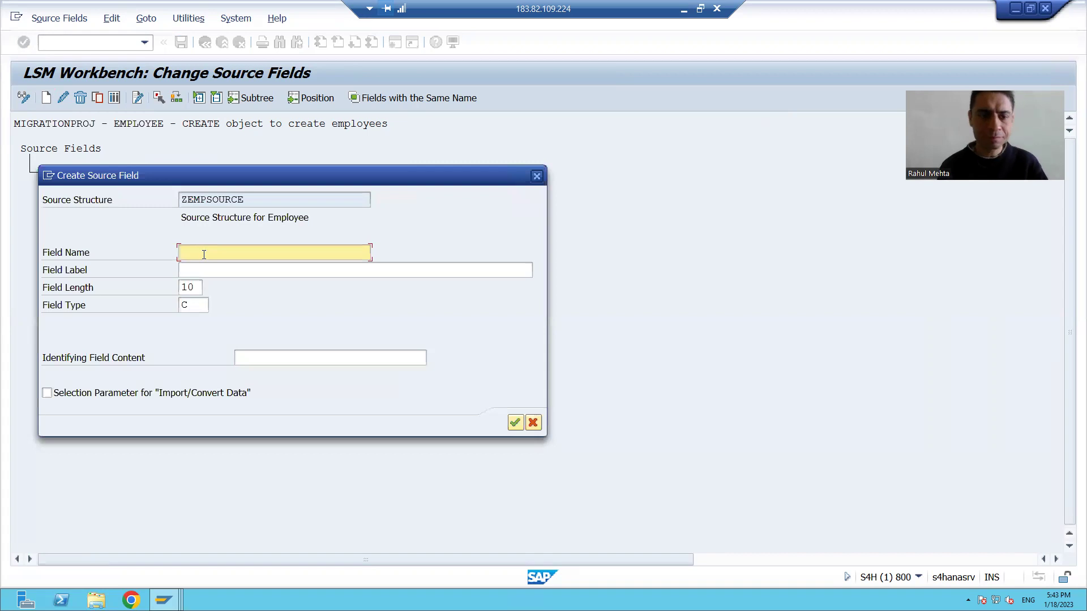
type("ENAME")
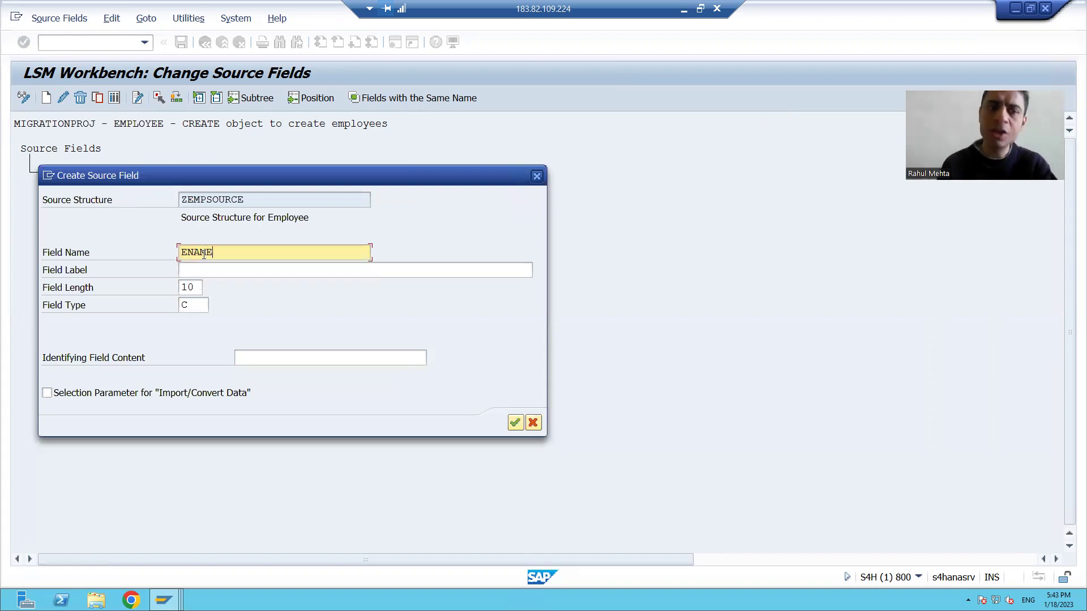
left_click(213, 272)
type("Employe")
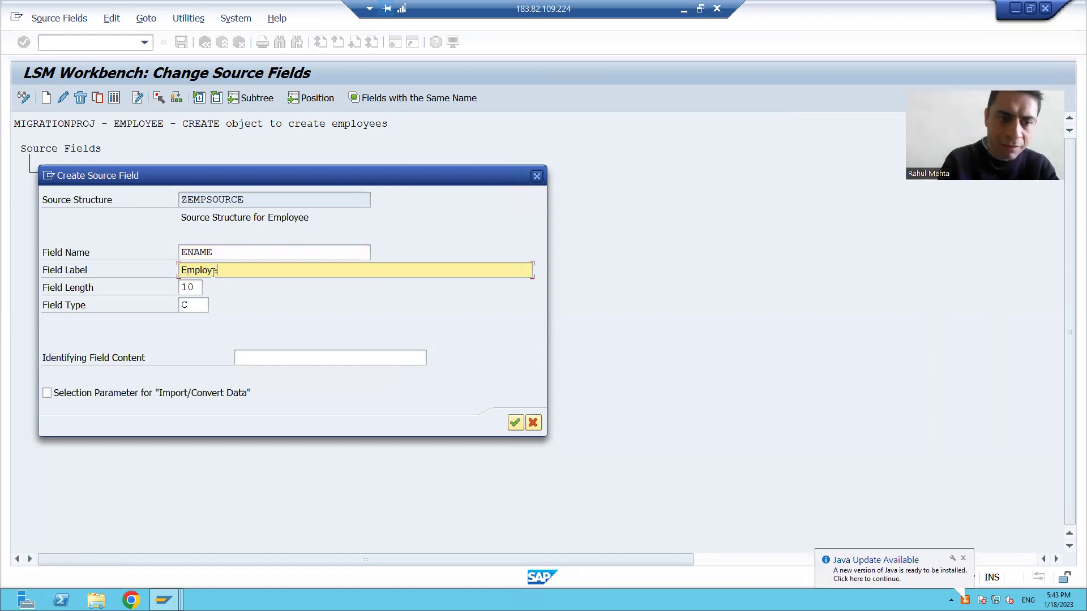
type("e Name")
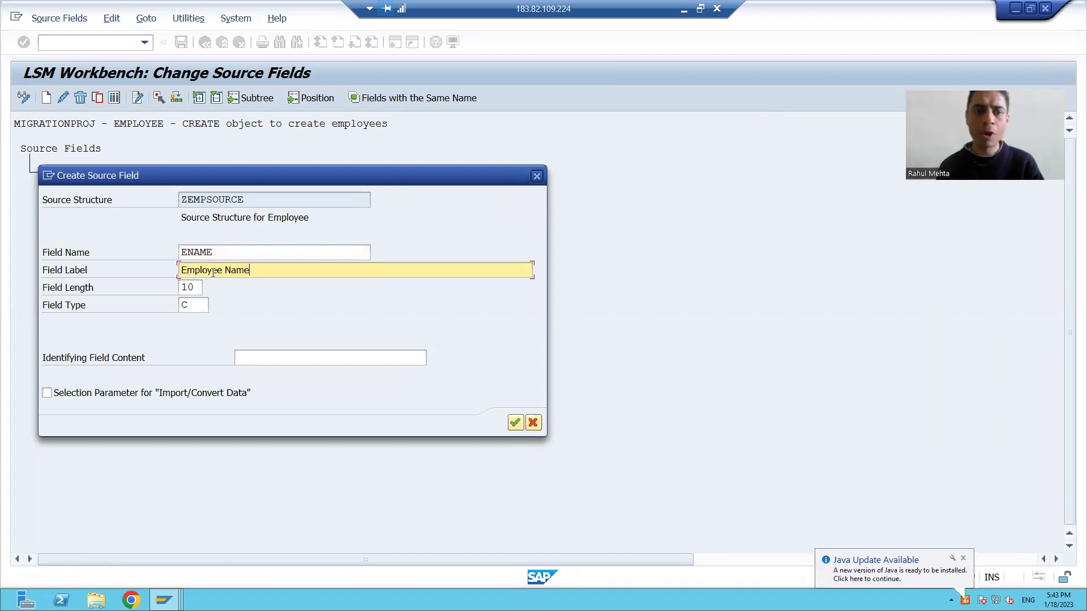
left_click(191, 288)
key("BackSpace")
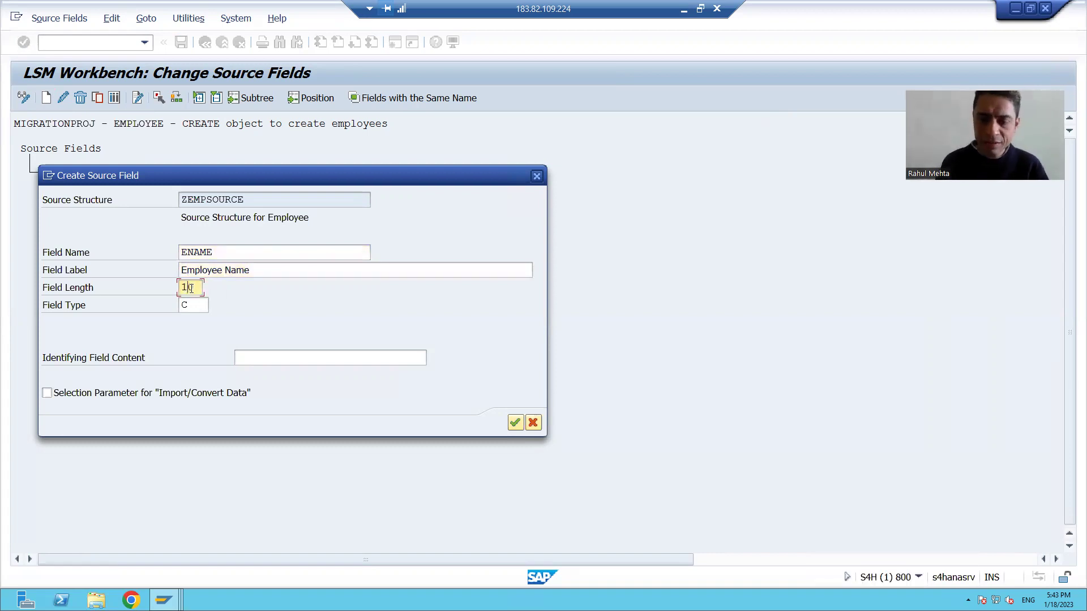
key("alt+Tab")
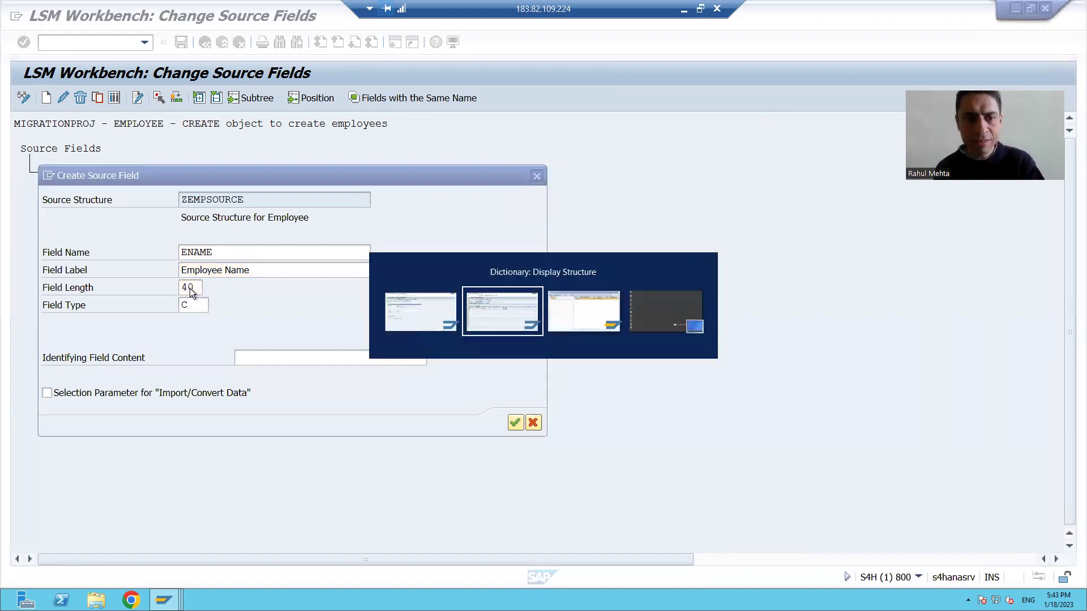
key("alt+Tab")
type("40")
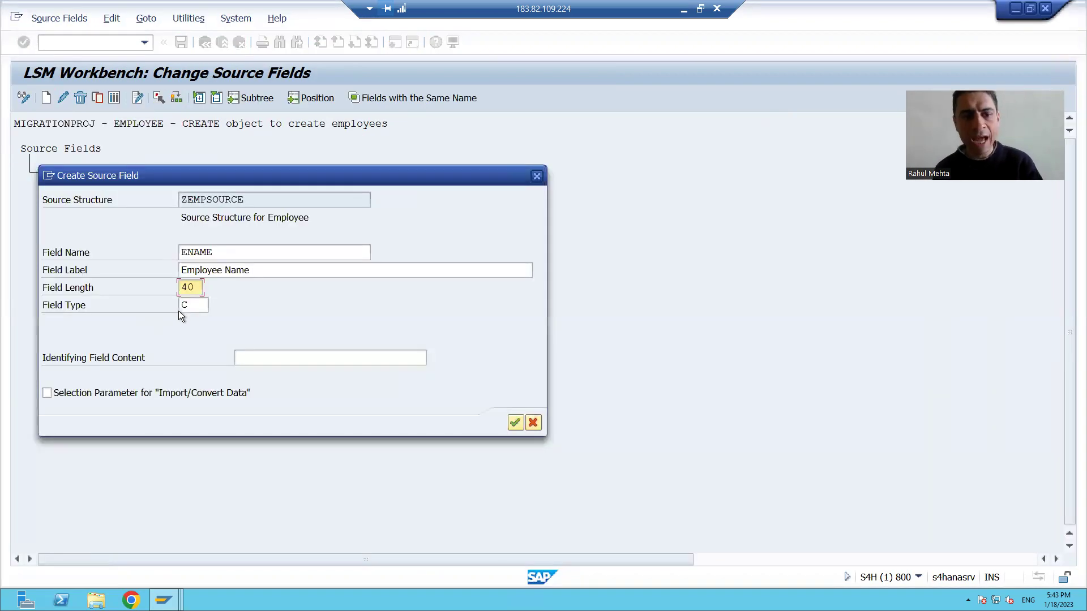
left_click(515, 423)
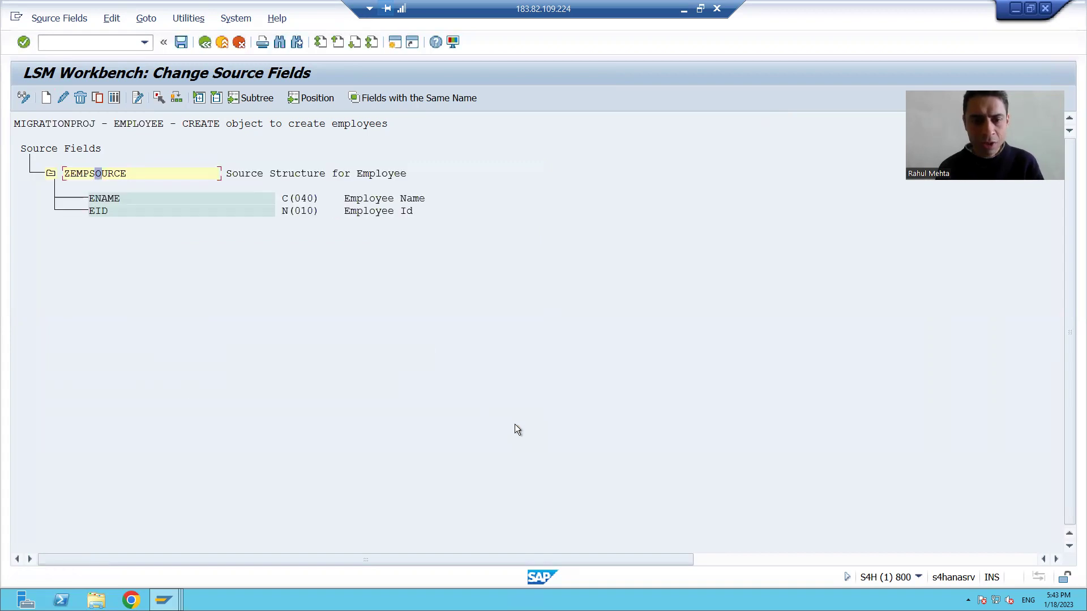
Delete the ENAME source field listed above EID.
left_click(103, 199)
left_click(96, 212)
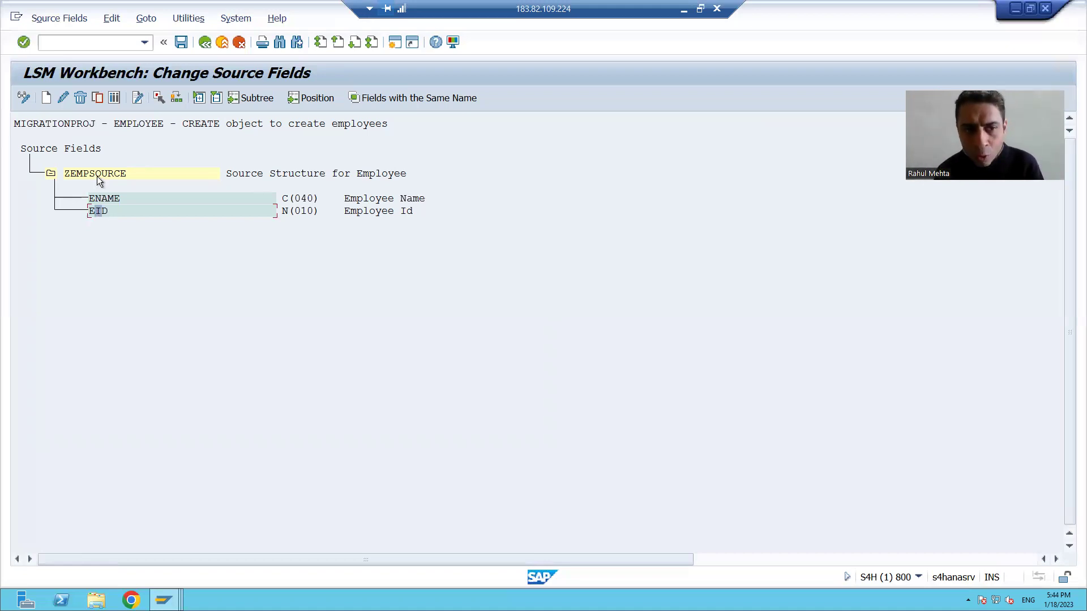
left_click(98, 199)
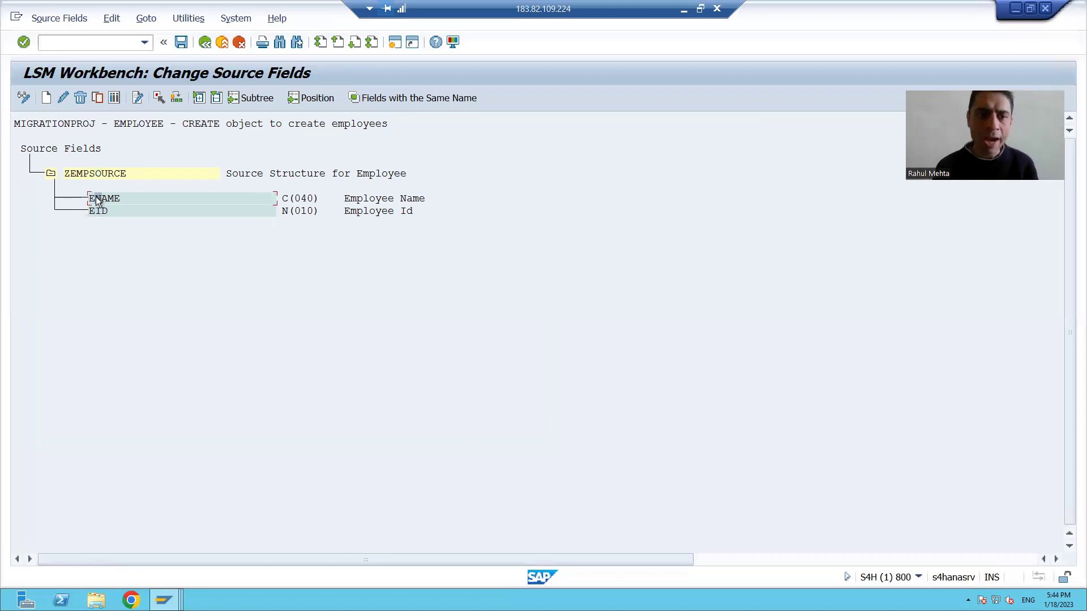
left_click(79, 99)
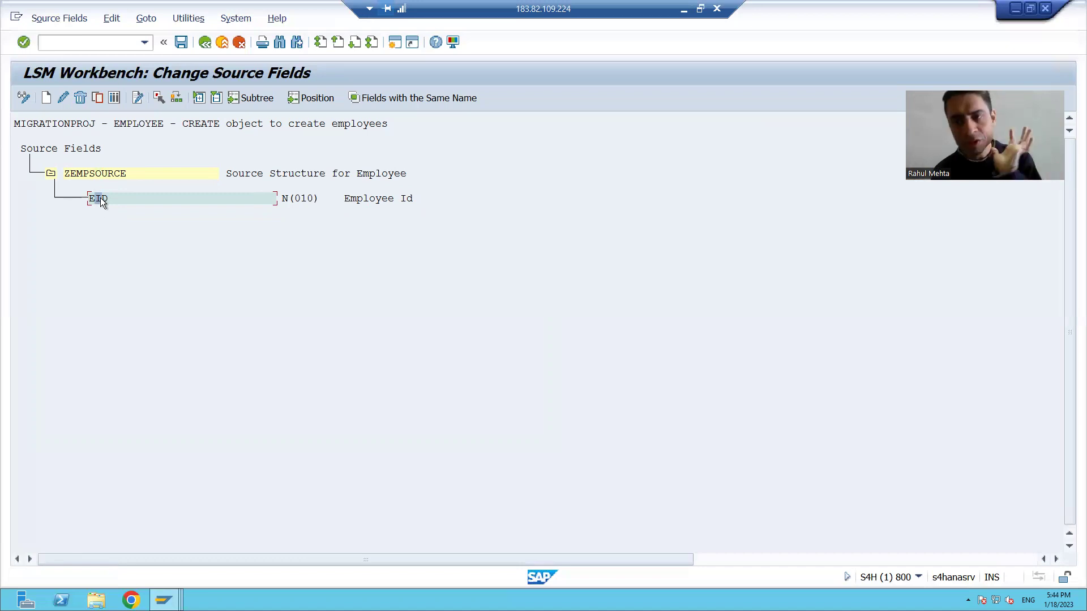
Add the source field ENAME after EID with the label Employee Name and length 40, and save the source fields.
left_click(46, 98)
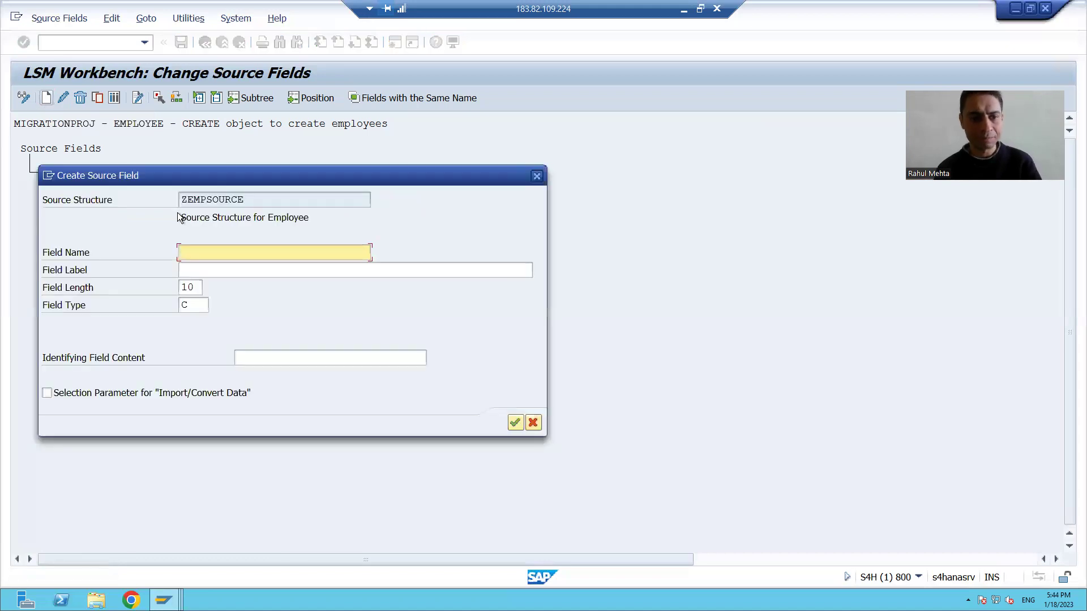
left_click(202, 253)
left_click(198, 266)
left_click(200, 267)
type("Emplo")
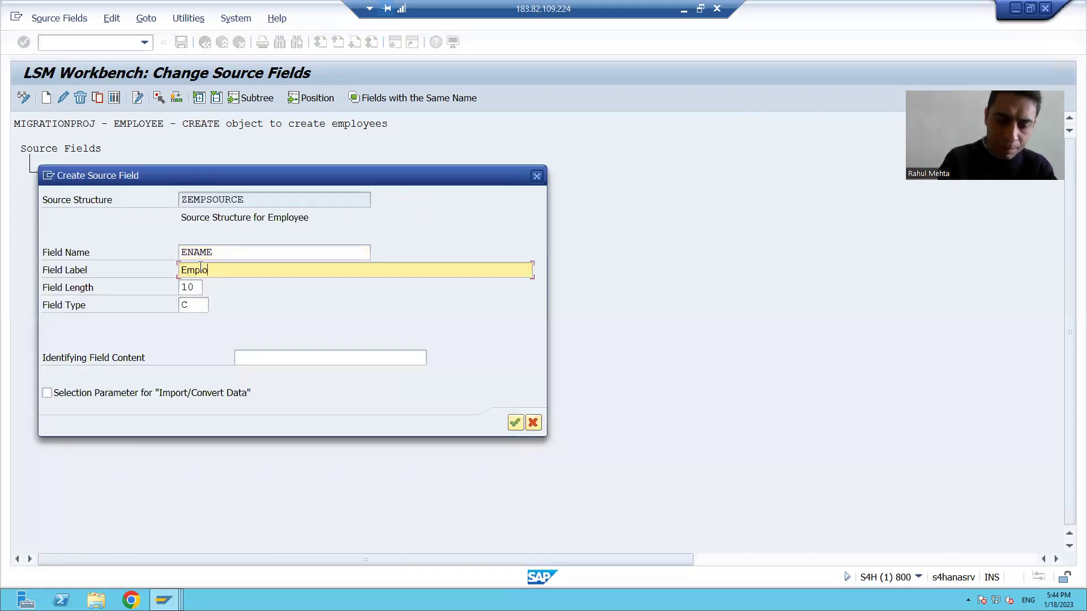
type("yee Name")
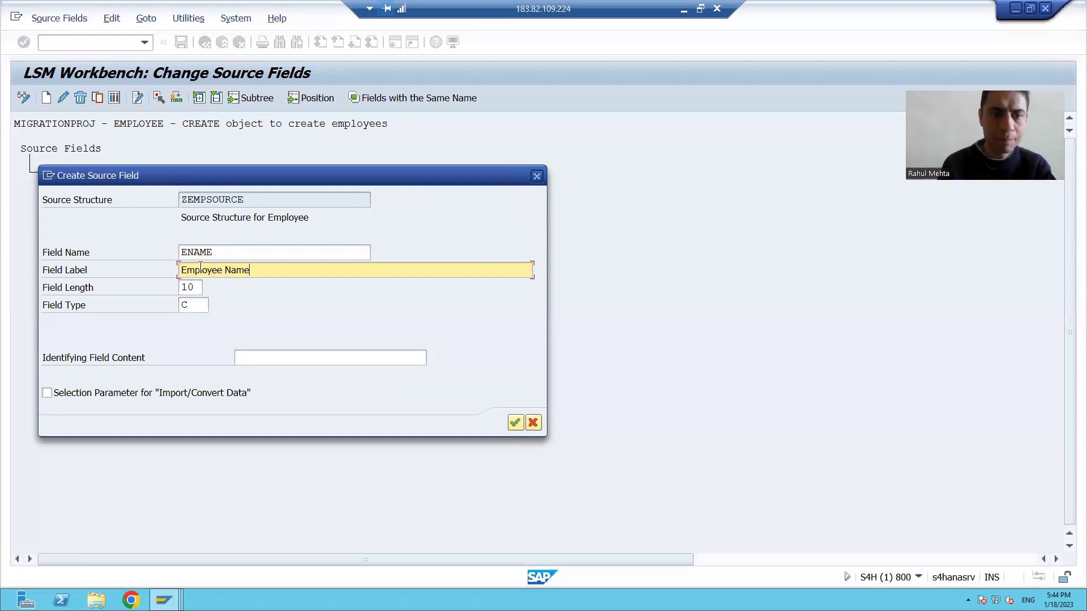
left_click(188, 290)
key("BackSpace")
type("4")
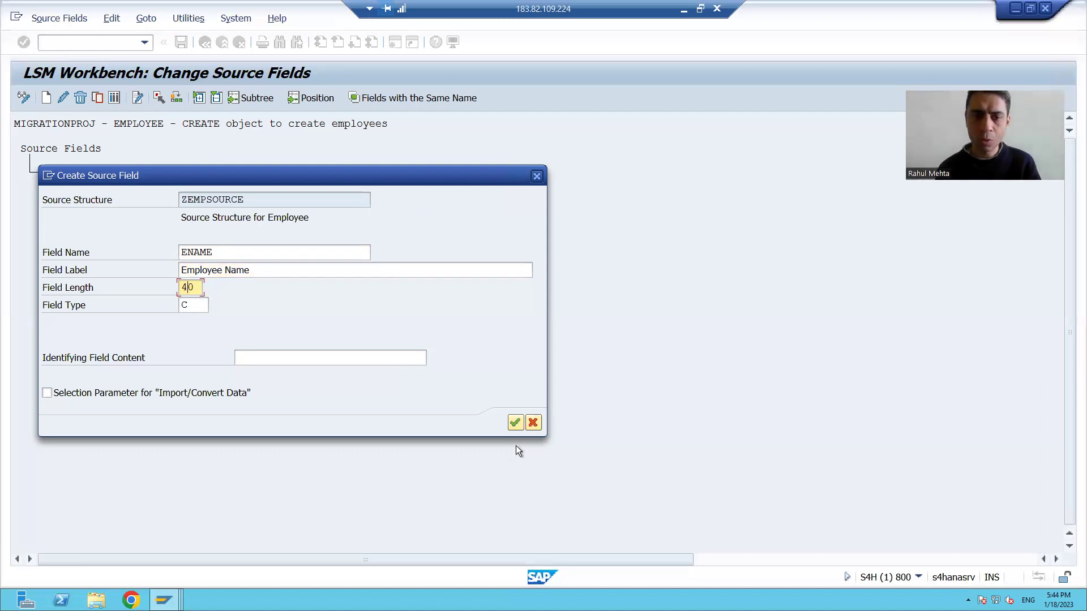
left_click(514, 422)
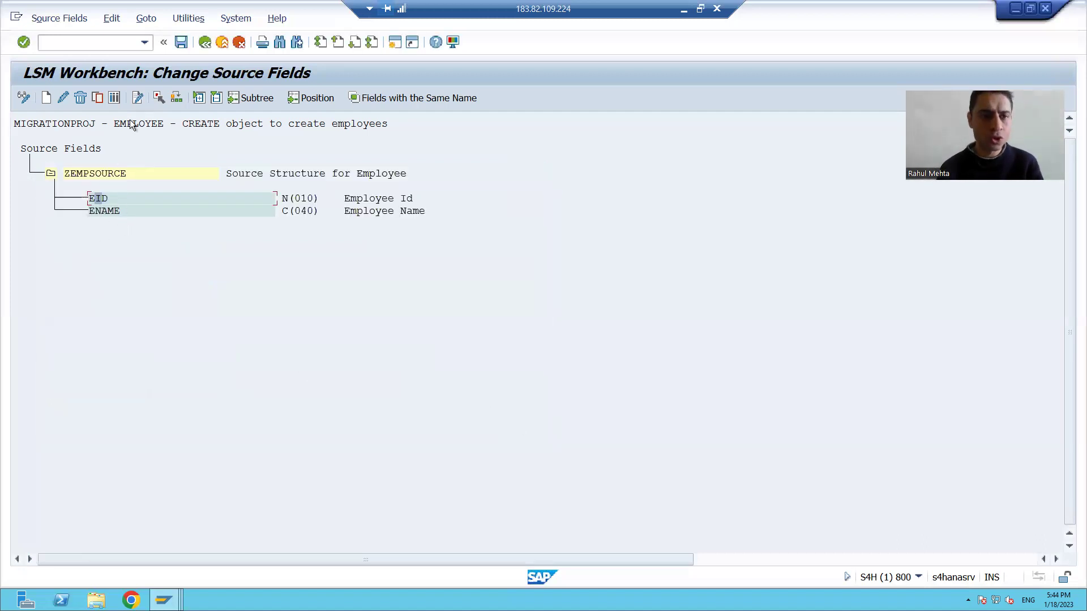
key("ctrl+s")
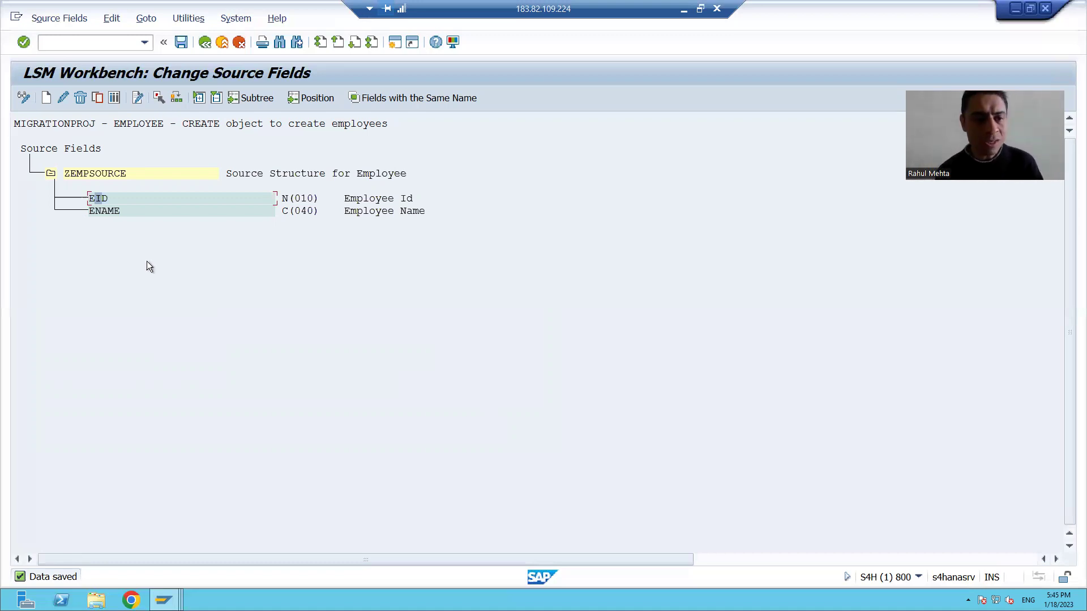
Delete the source fields EID and ENAME under ZEMPSOURCE.
left_click(79, 100)
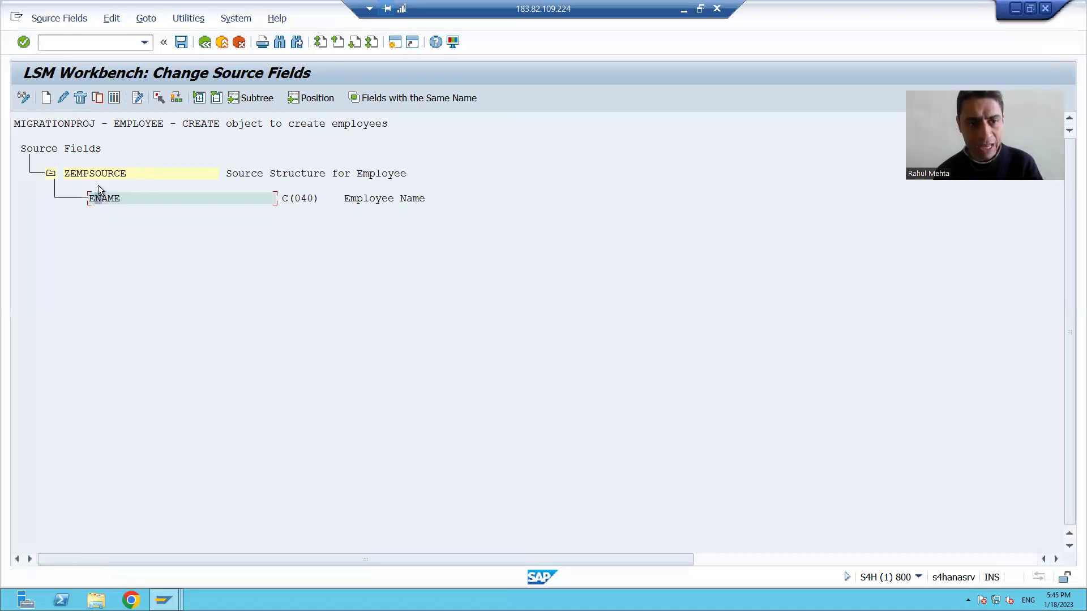
left_click(81, 98)
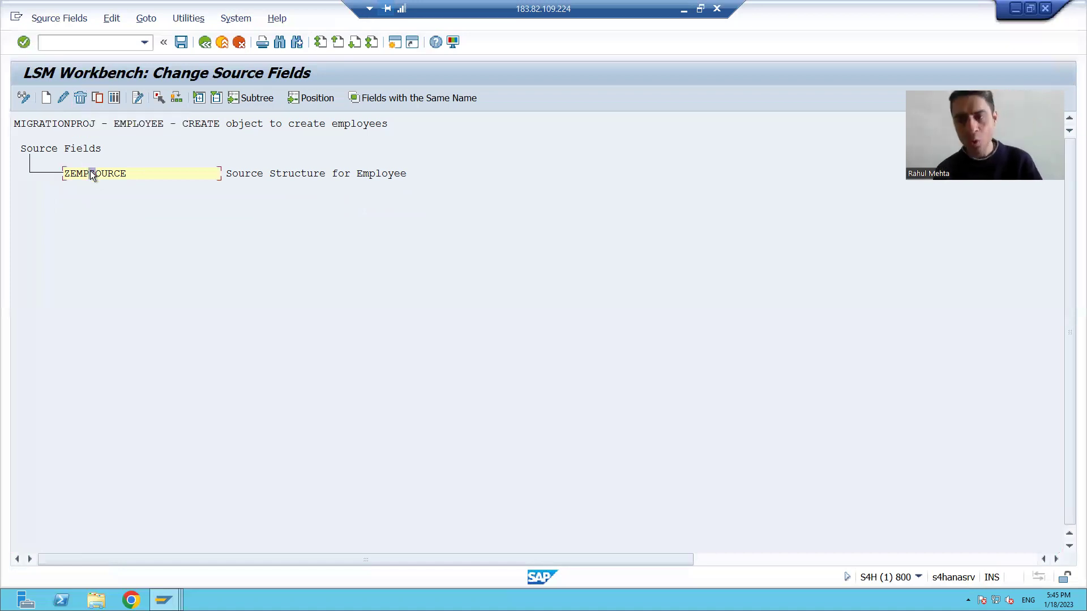
Copy the source fields for ZEMPSOURCE from the data repository, using the Dictionary structure ZBAPI_EMPLOYEE_27 as the table name.
left_click(53, 21)
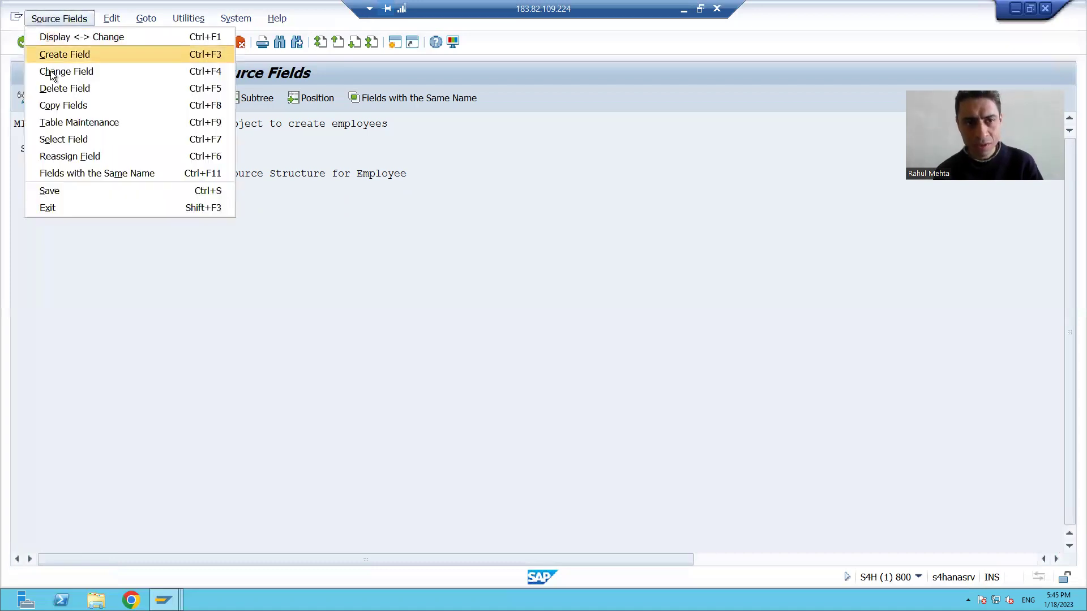
left_click(52, 107)
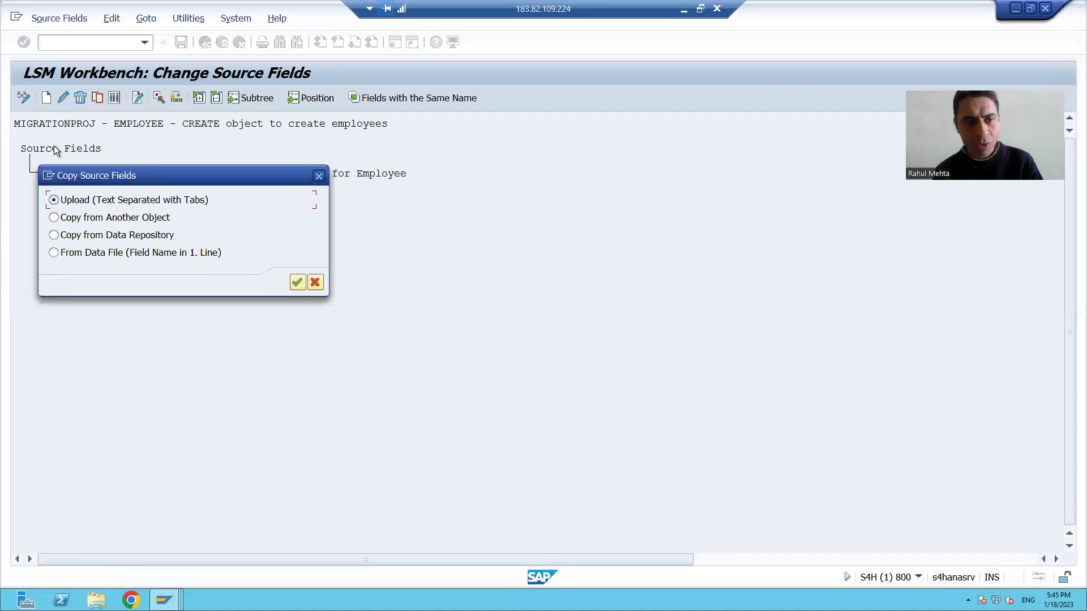
left_click(70, 237)
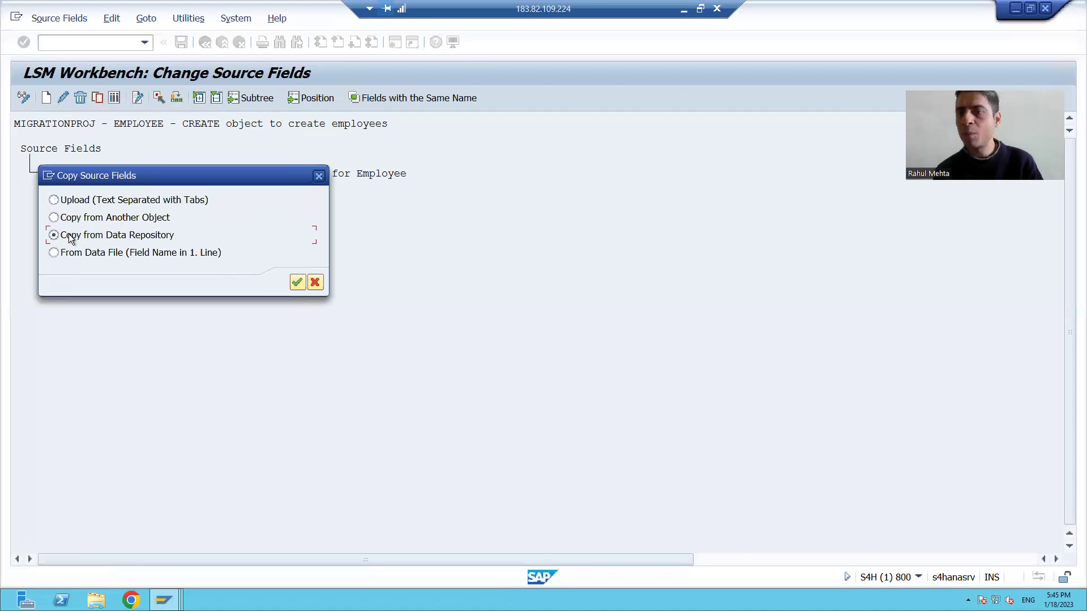
key("Return")
key("alt+Tab")
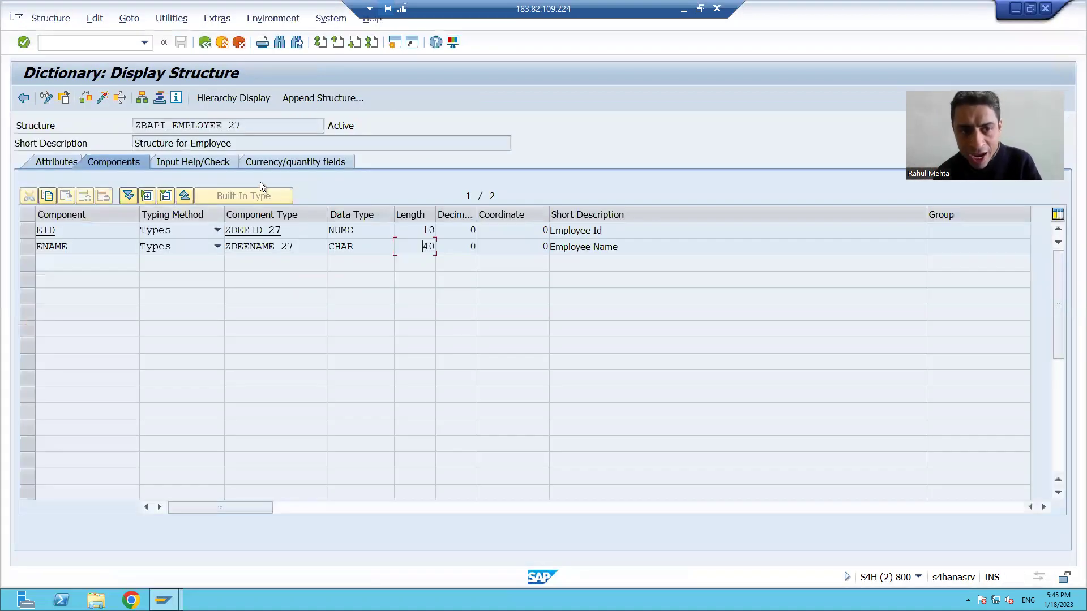
left_click(219, 126)
left_click(69, 249)
left_click_drag(241, 126, 134, 129)
left_click(133, 130)
key("alt+Tab")
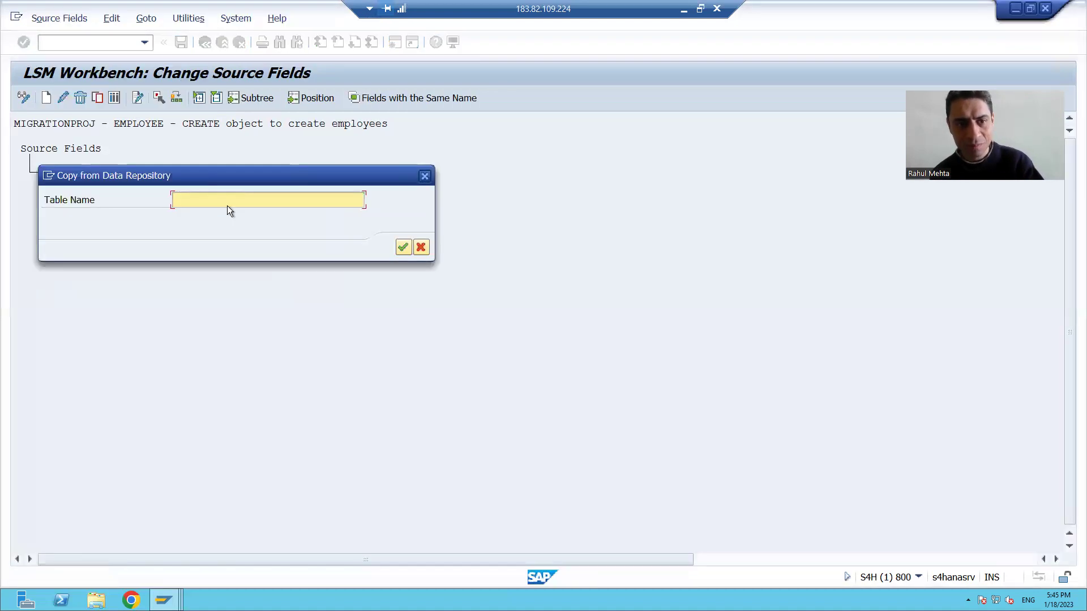
key("ctrl+v")
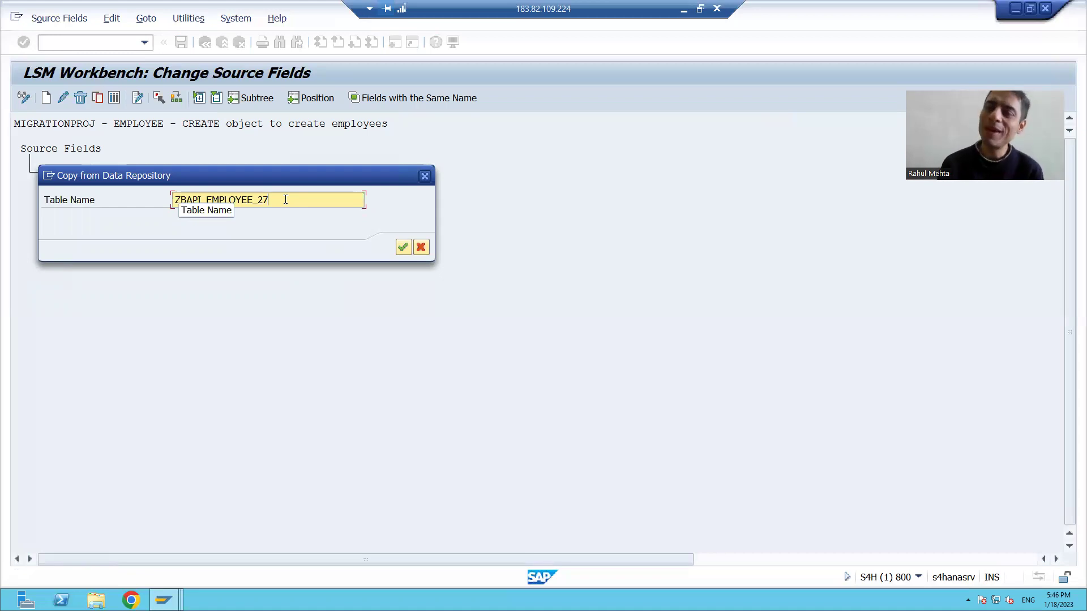
left_click(403, 248)
Check the copied fields EID and ENAME, save the source fields and return to the process step list.
left_click(131, 199)
left_click(131, 212)
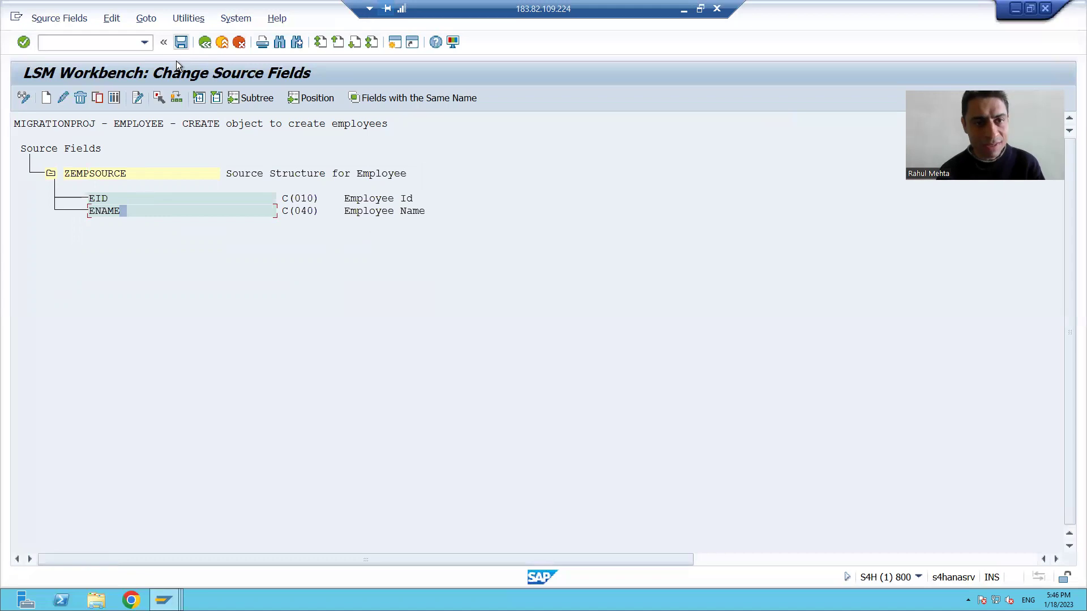
key("ctrl+s")
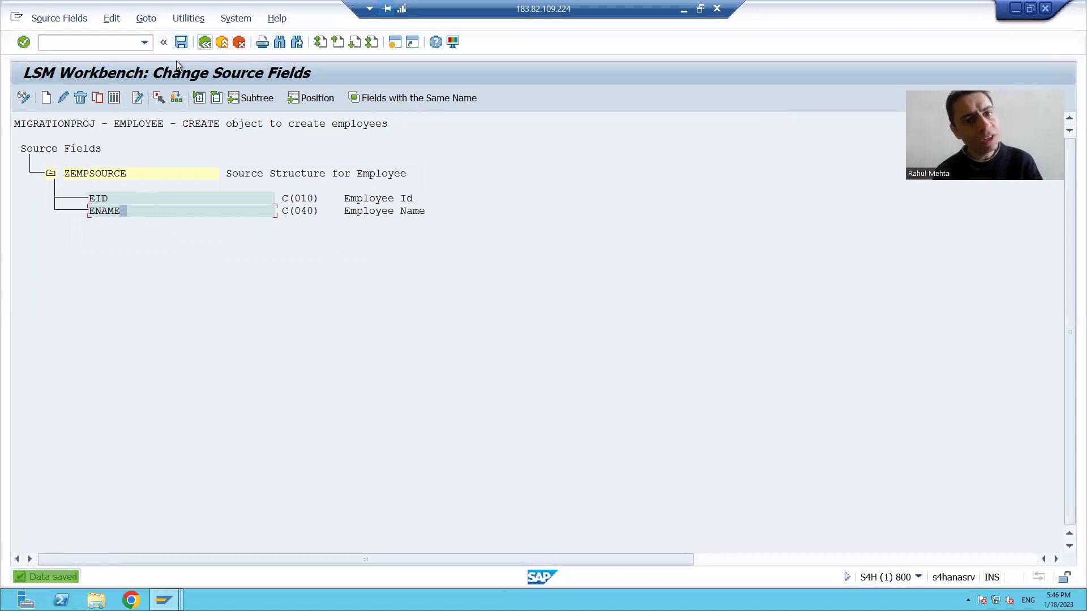
key("F3")
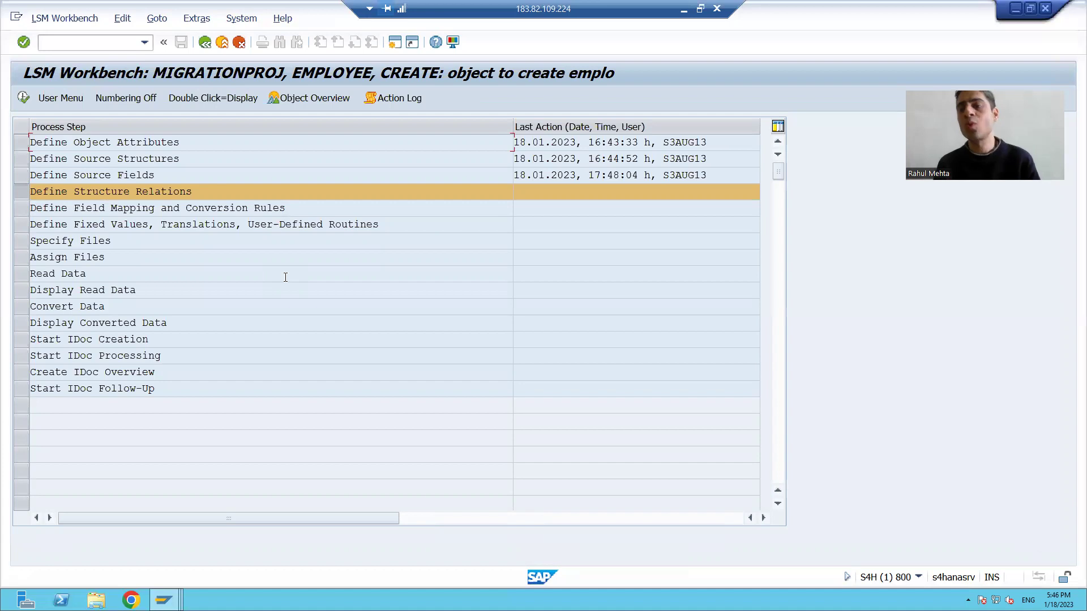
Open Define Structure Relations in change mode, save the relation of Z1BP_EMPLOYEE_27 to ZEMPSOURCE and return to the process steps.
left_click_drag(199, 191, 29, 190)
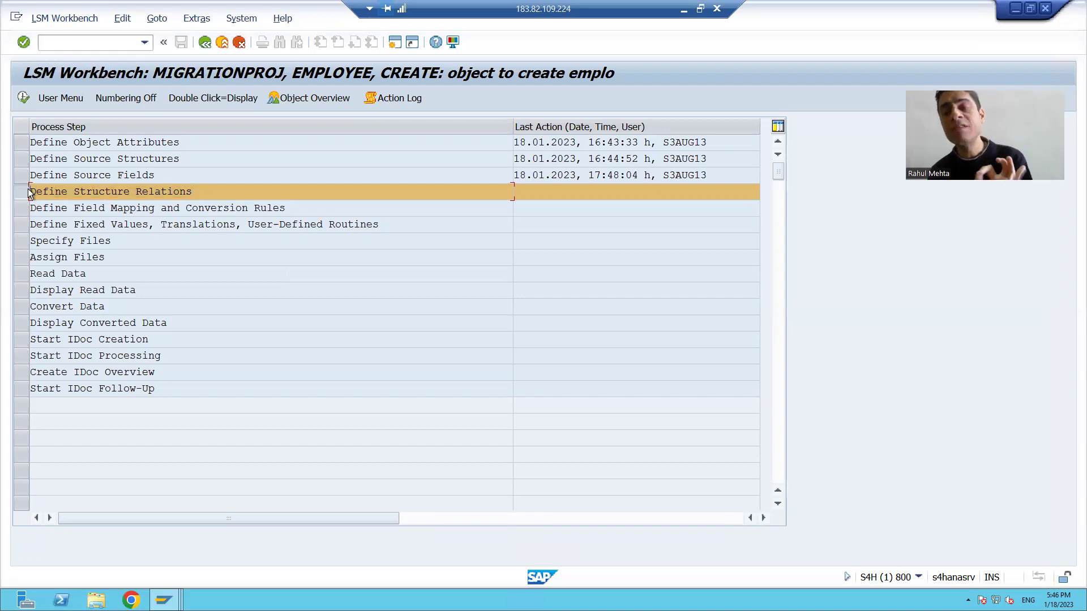
left_click(24, 99)
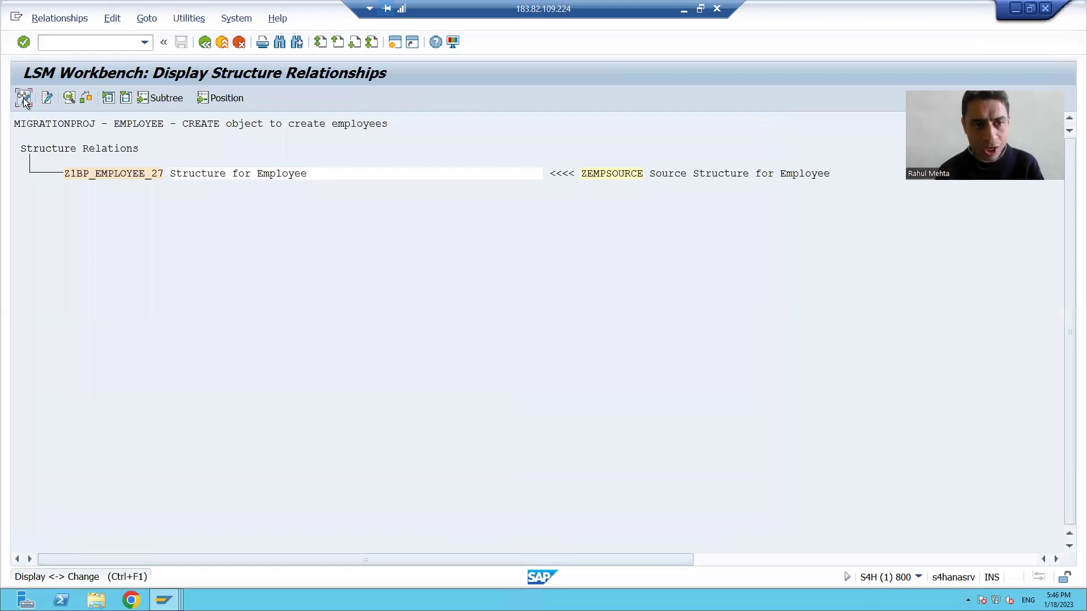
left_click(24, 99)
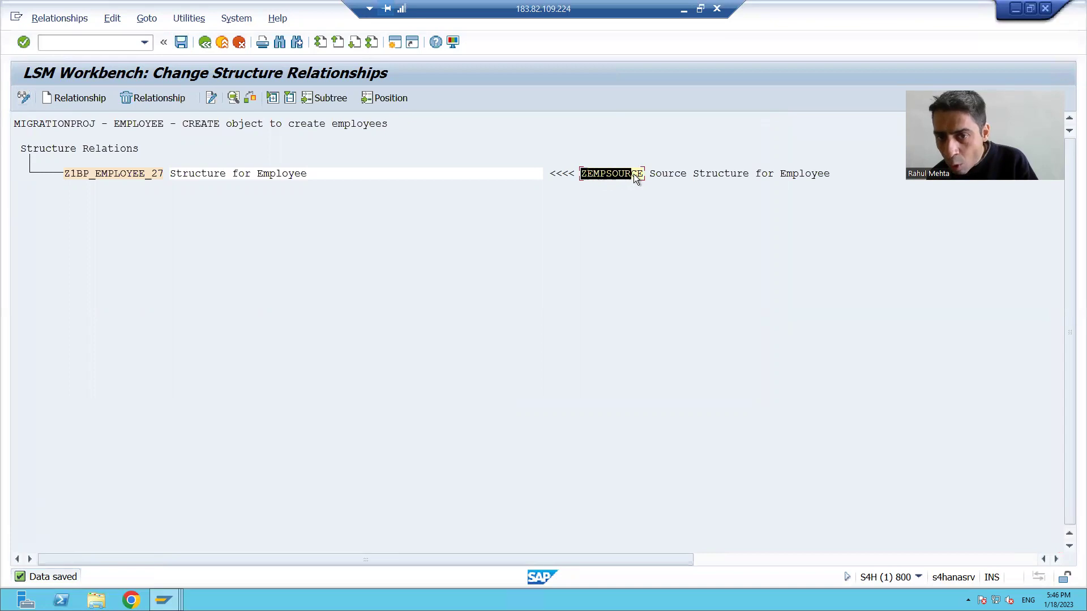
key("ctrl+c")
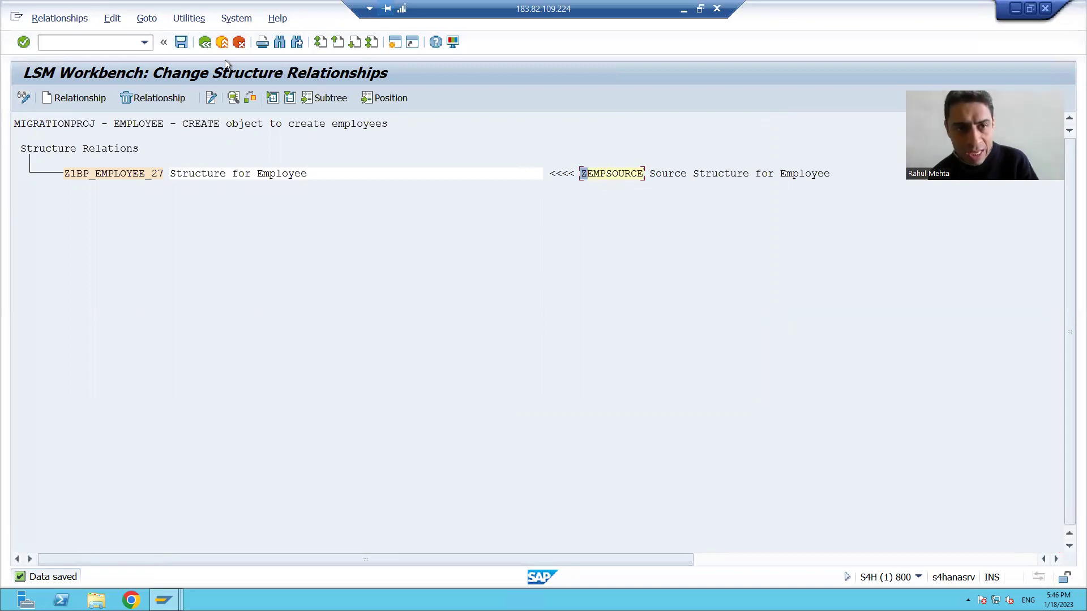
key("F3")
Open Define Source Structures to review the source structure ZEMPSOURCE, and return to the process steps.
left_click(19, 161)
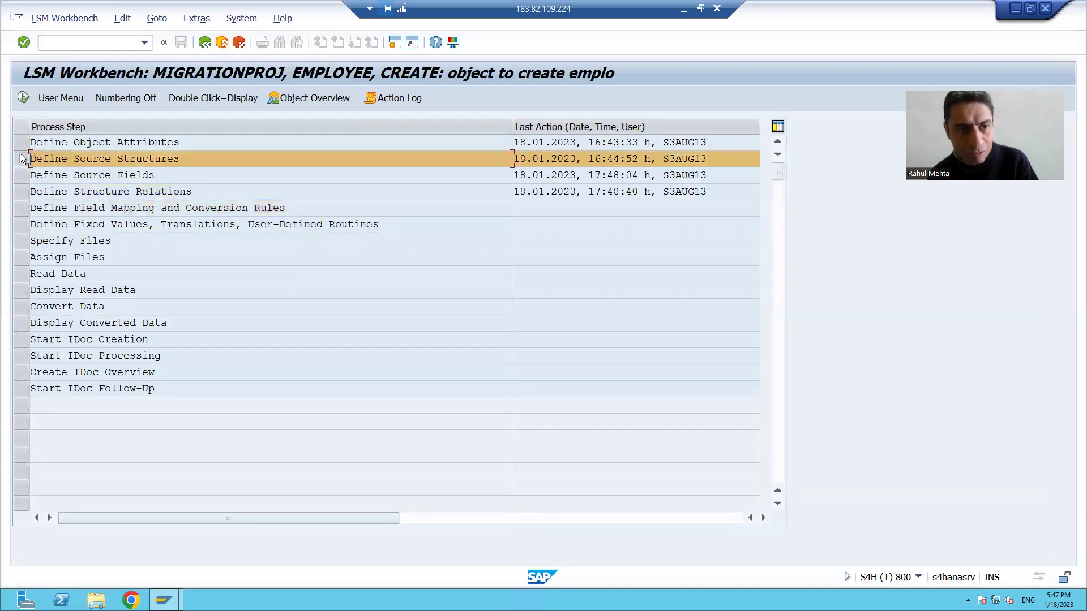
left_click(24, 97)
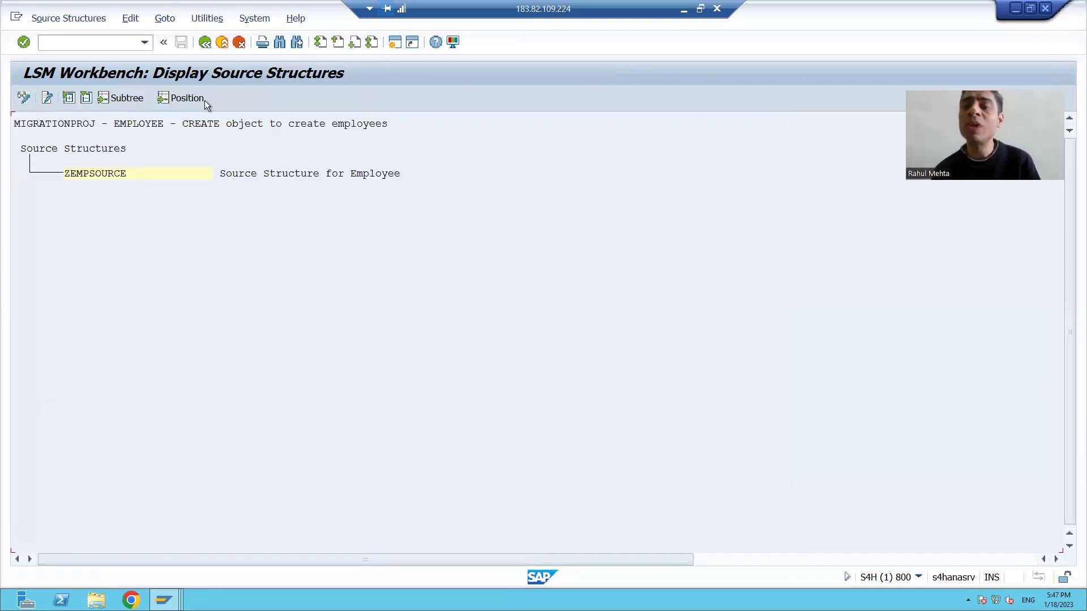
left_click(205, 42)
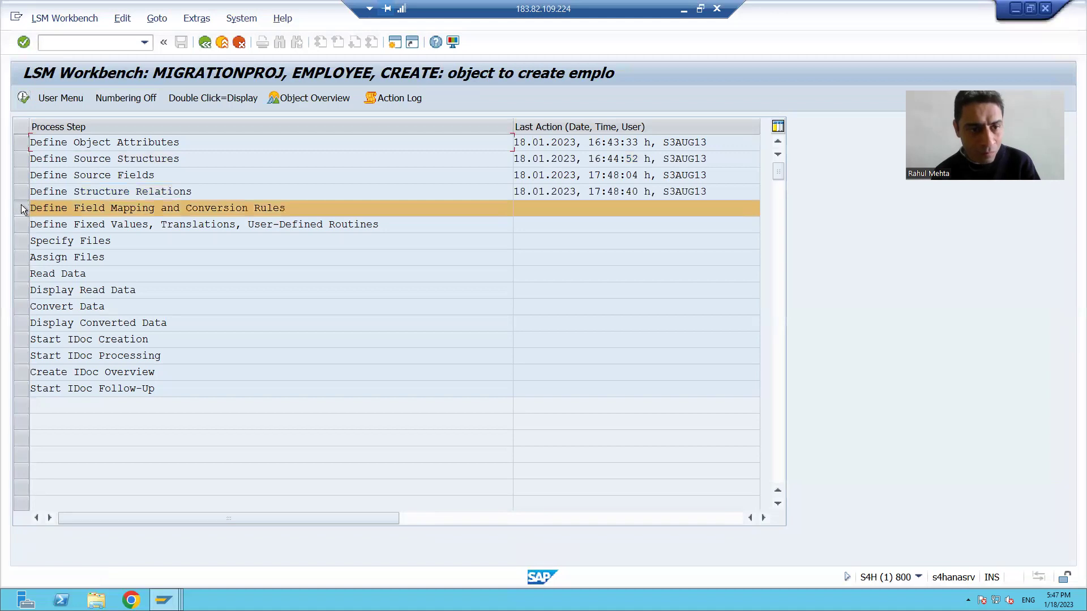
Reopen Define Structure Relations in change mode and examine the target segment Z1BP_EMPLOYEE_27.
left_click(25, 189)
left_click(22, 99)
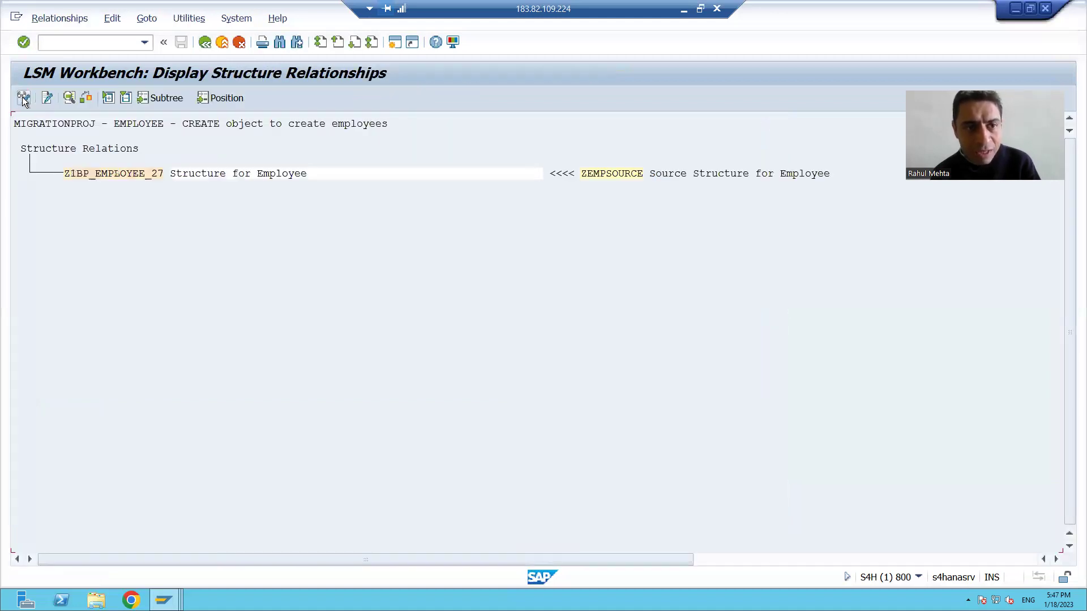
left_click(24, 97)
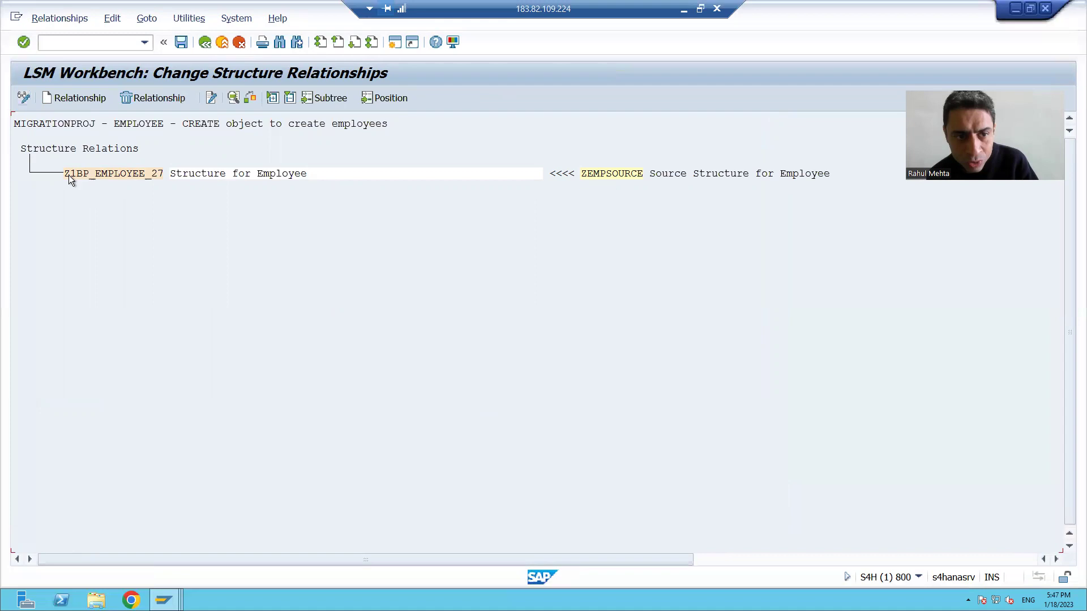
left_click_drag(64, 174, 84, 173)
left_click_drag(158, 176, 164, 175)
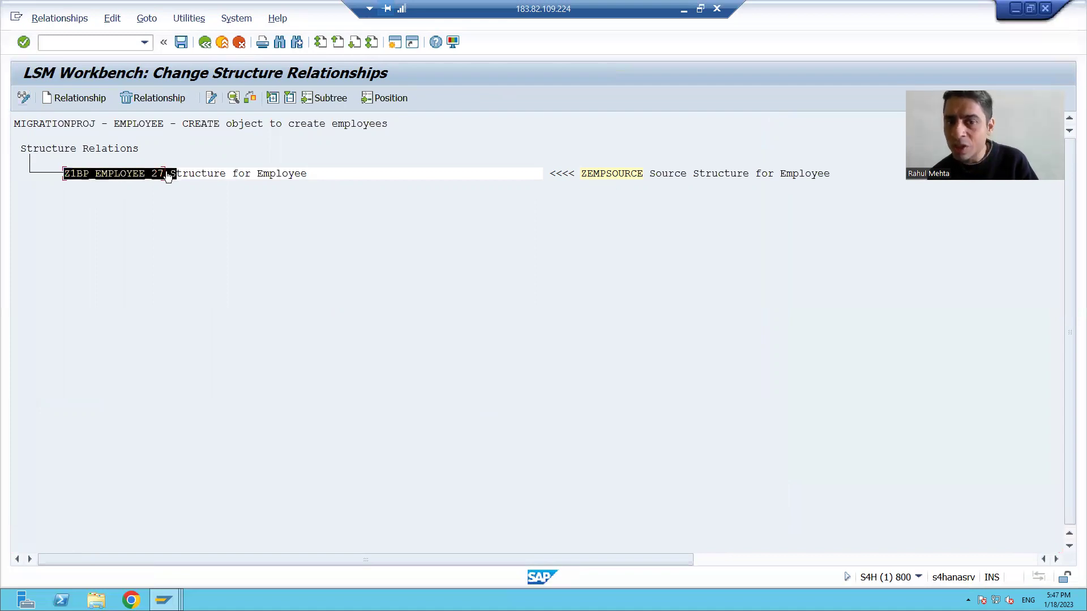
left_click(111, 191)
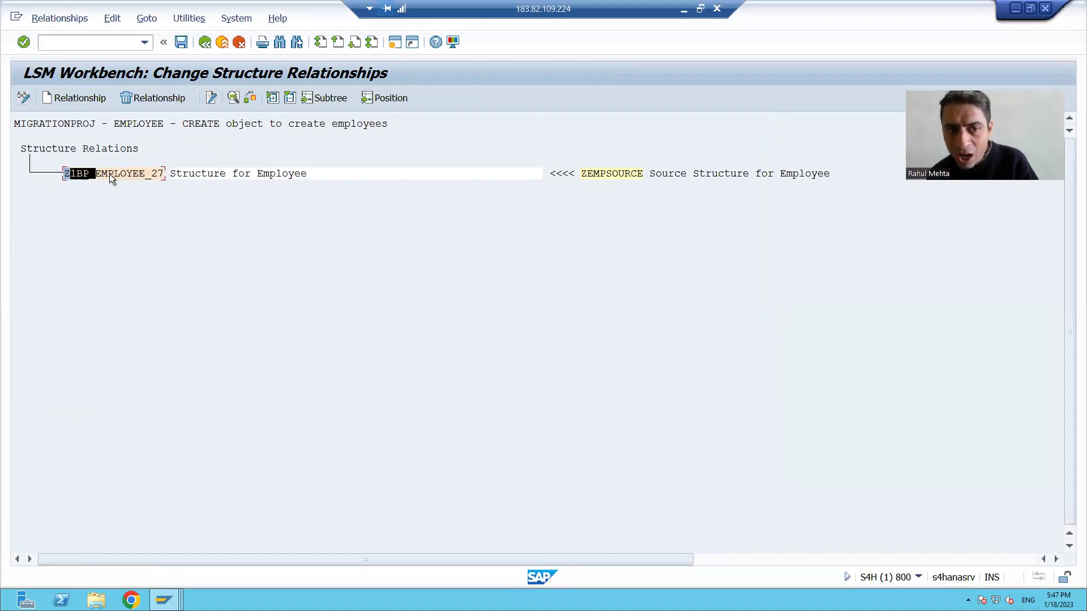
left_click_drag(158, 177, 165, 175)
left_click(69, 176)
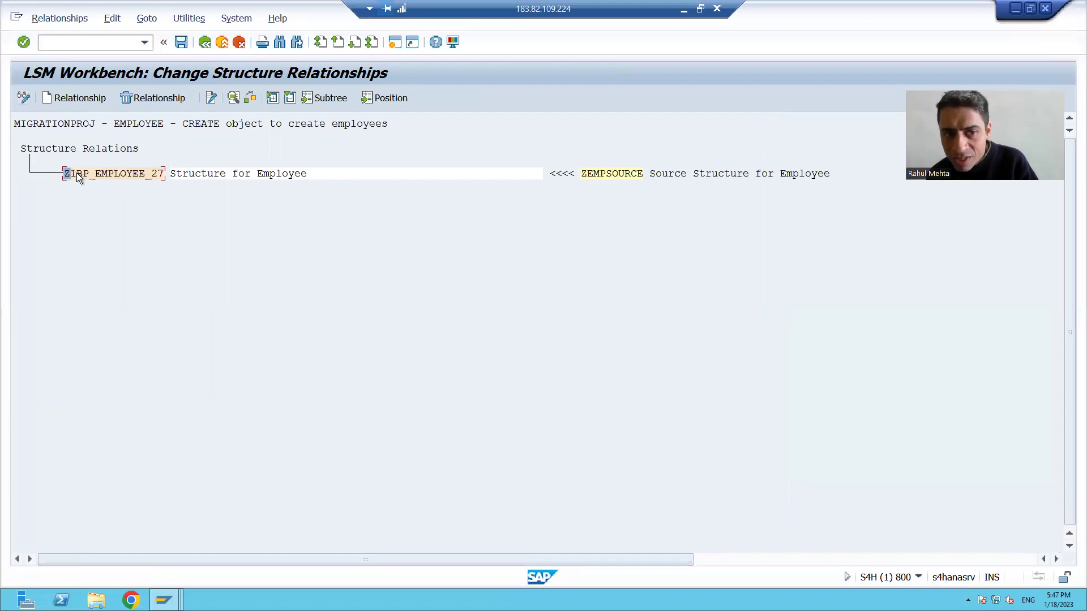
left_click(165, 172)
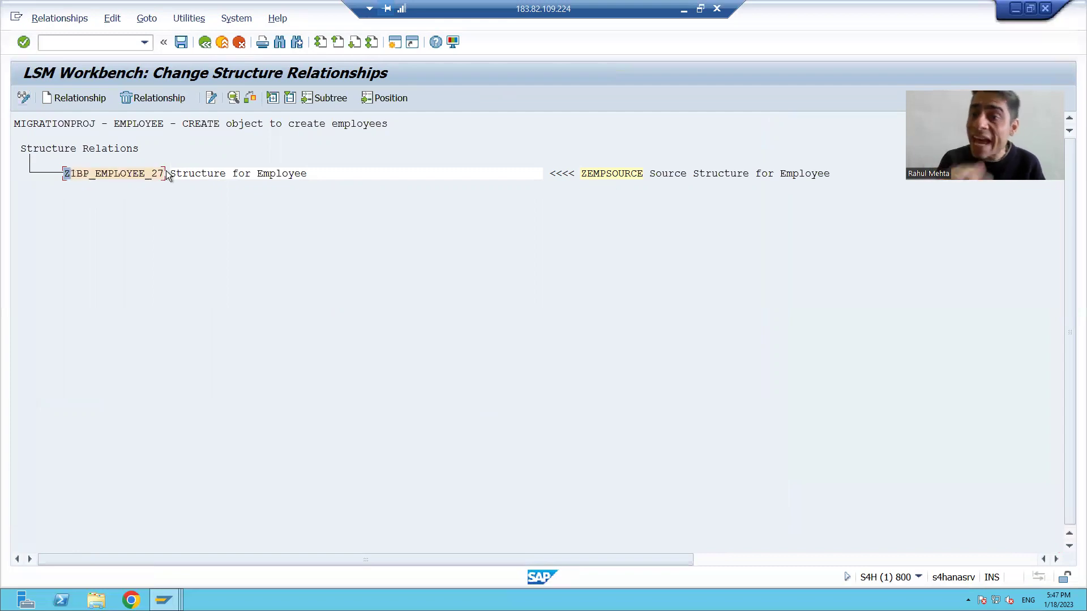
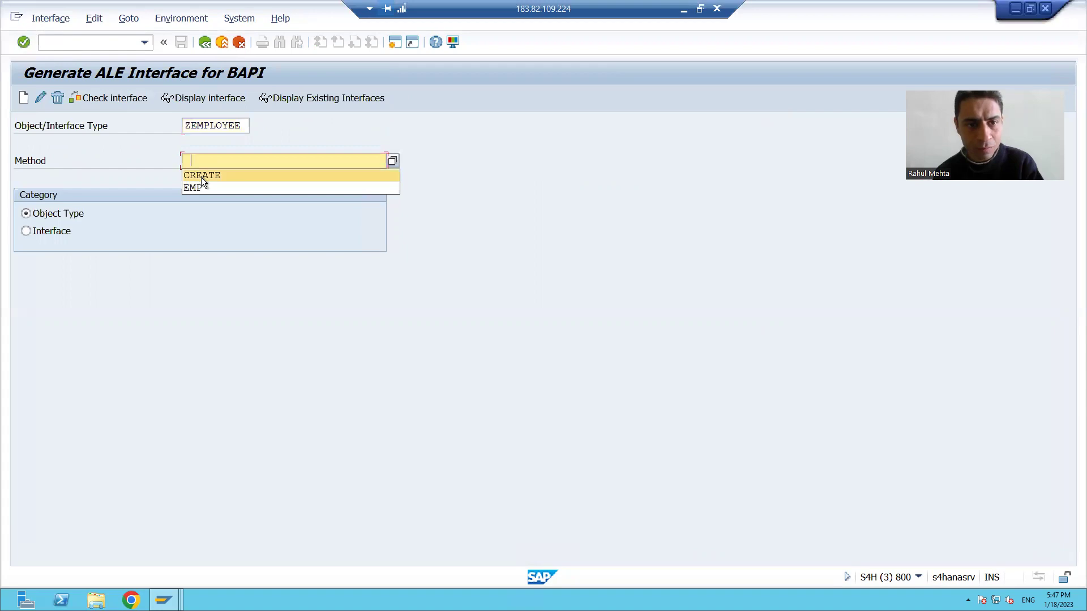
In the Generate ALE Interface session, display the ZEMPLOYEE CREATE interface and open segment Z1BP_EMPLOYEE_27's definition to examine its fields.
left_click(199, 97)
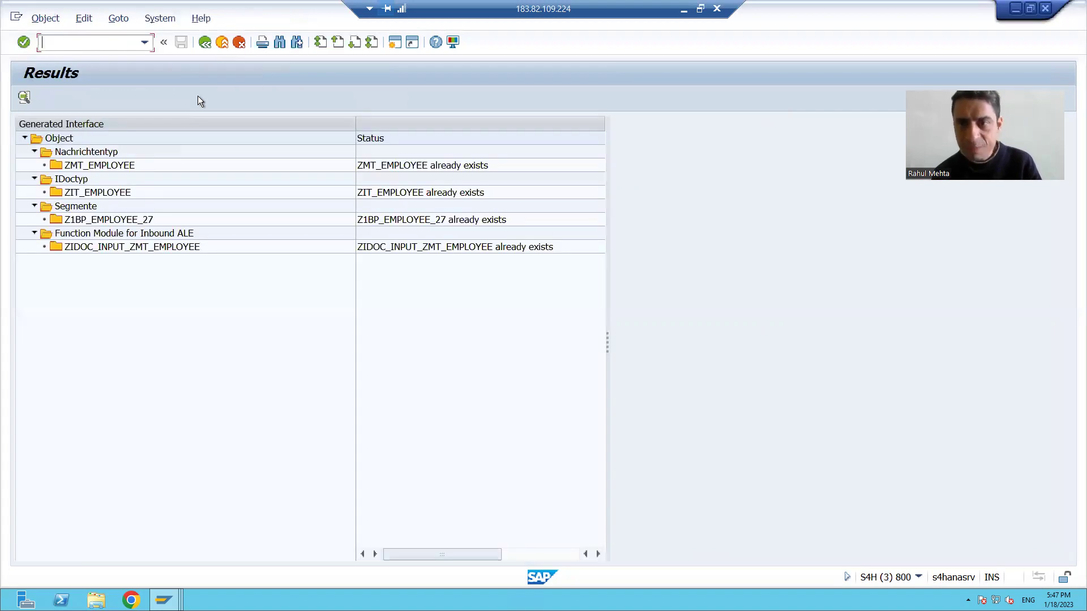
left_click(126, 225)
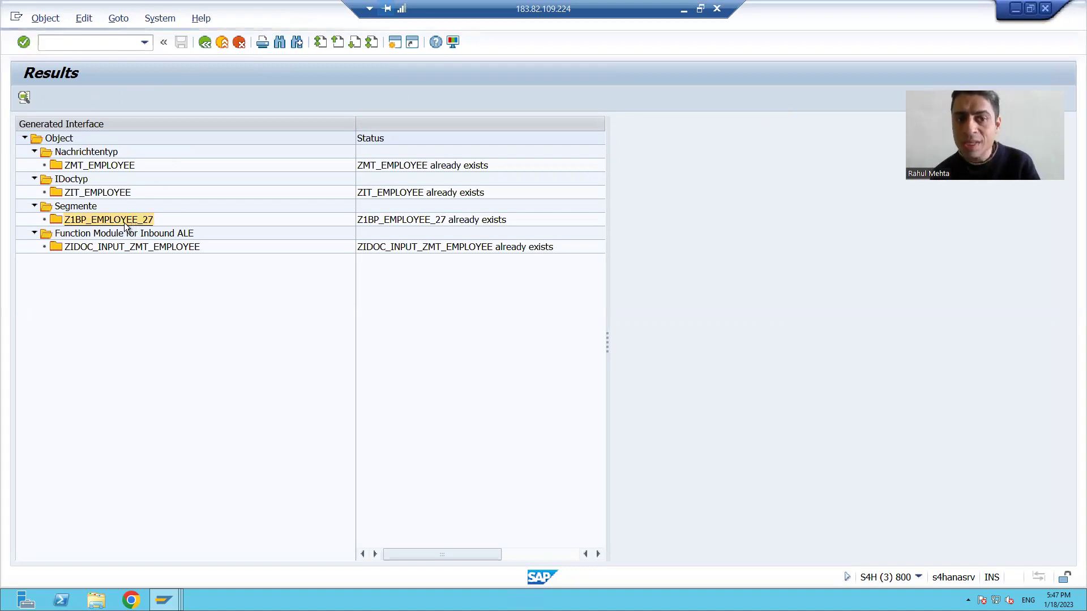
double_click(113, 213)
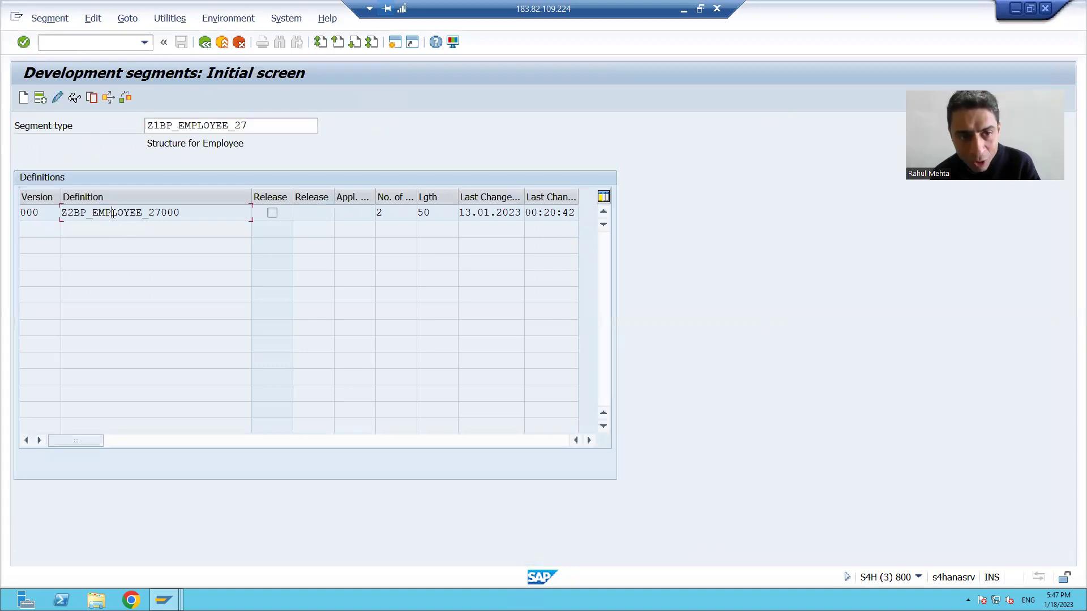
left_click(61, 317)
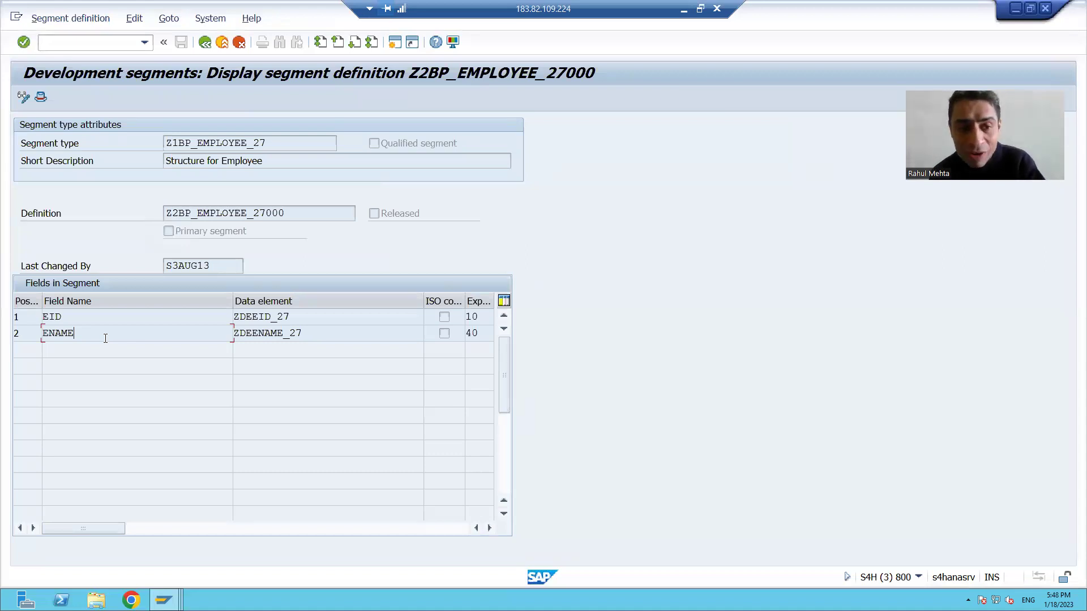
Back in LSM Workbench, save the structure relation between Z1BP_EMPLOYEE_27 and ZEMPSOURCE and return to the process step list.
key("alt+Tab")
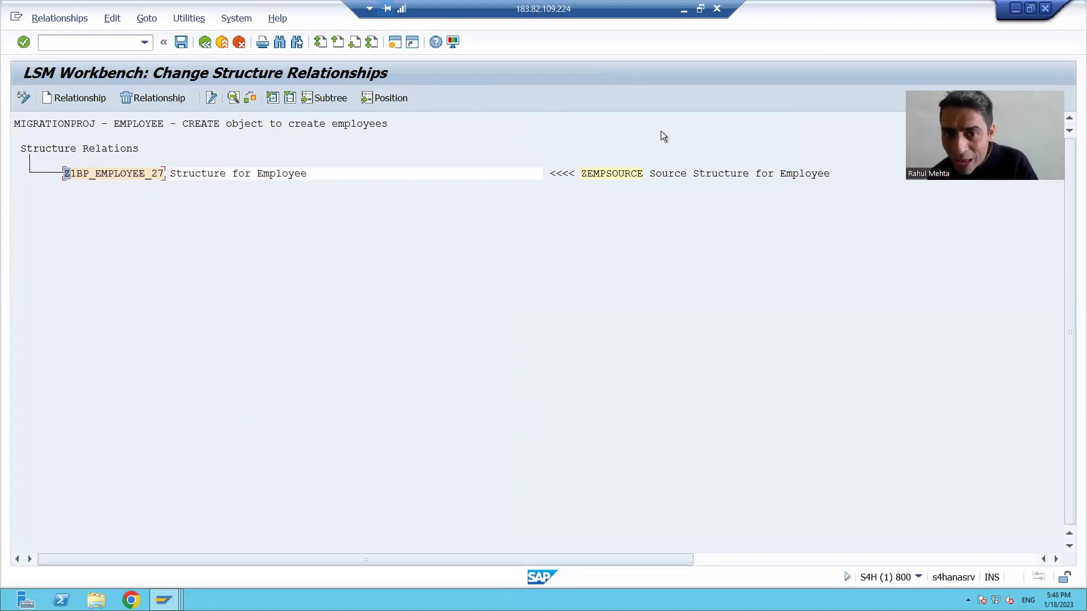
left_click(606, 173)
left_click(122, 174)
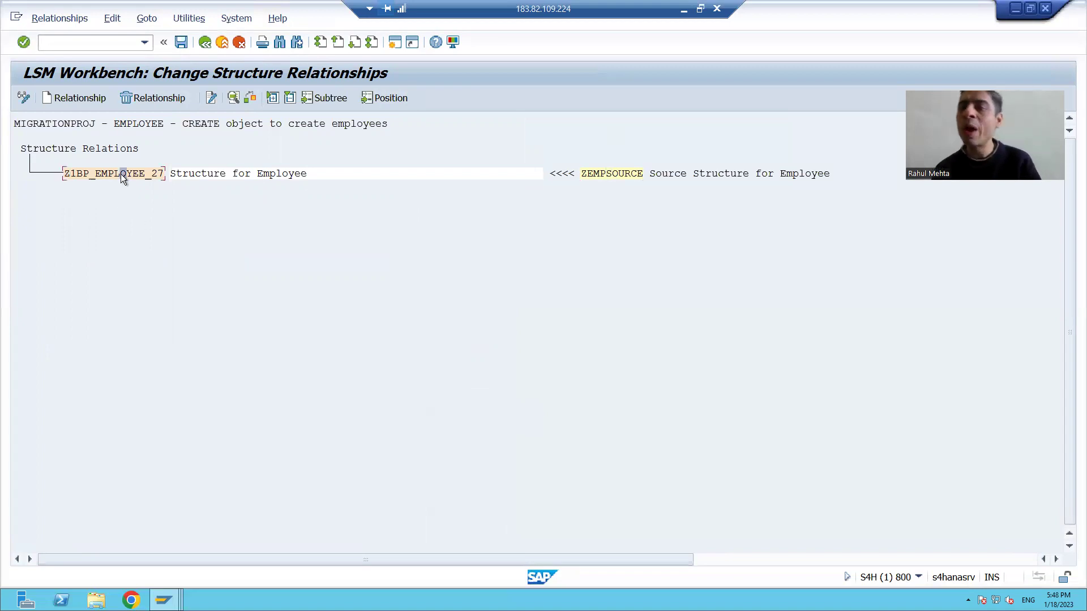
left_click(620, 173)
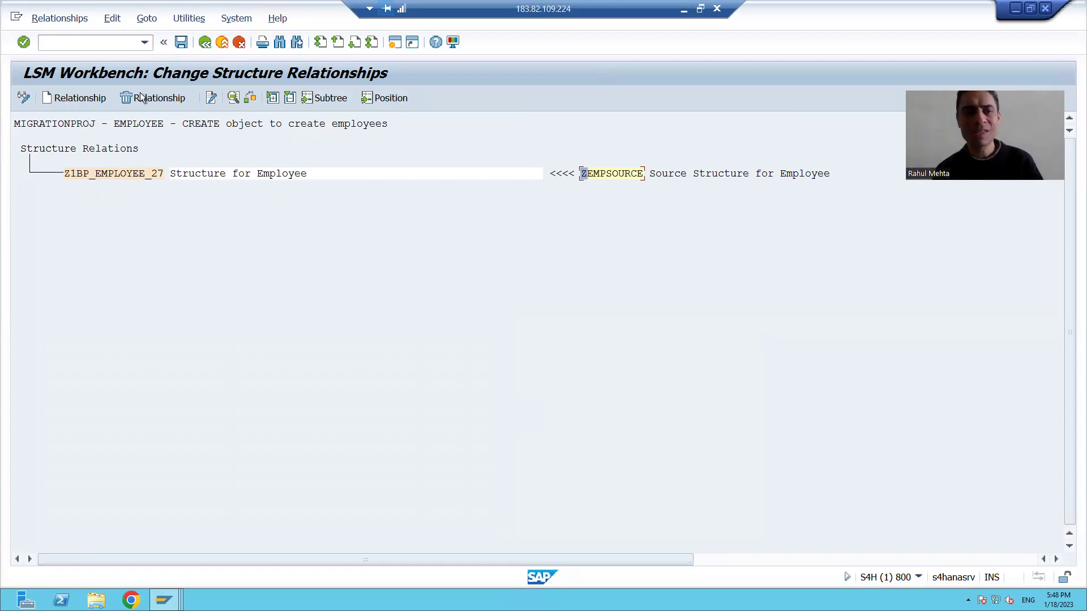
key("ctrl+s")
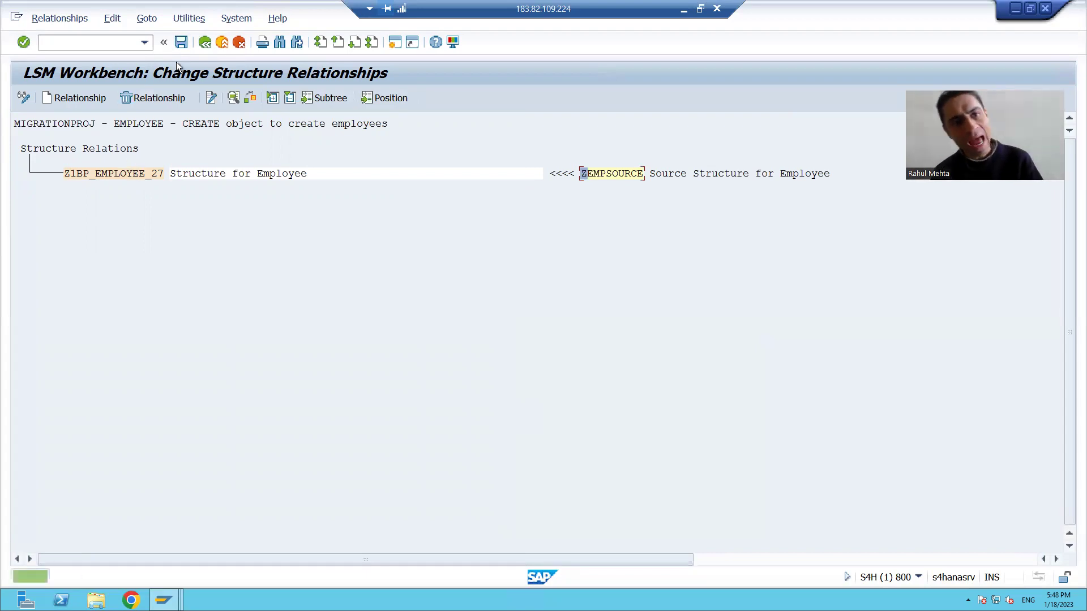
key("F3")
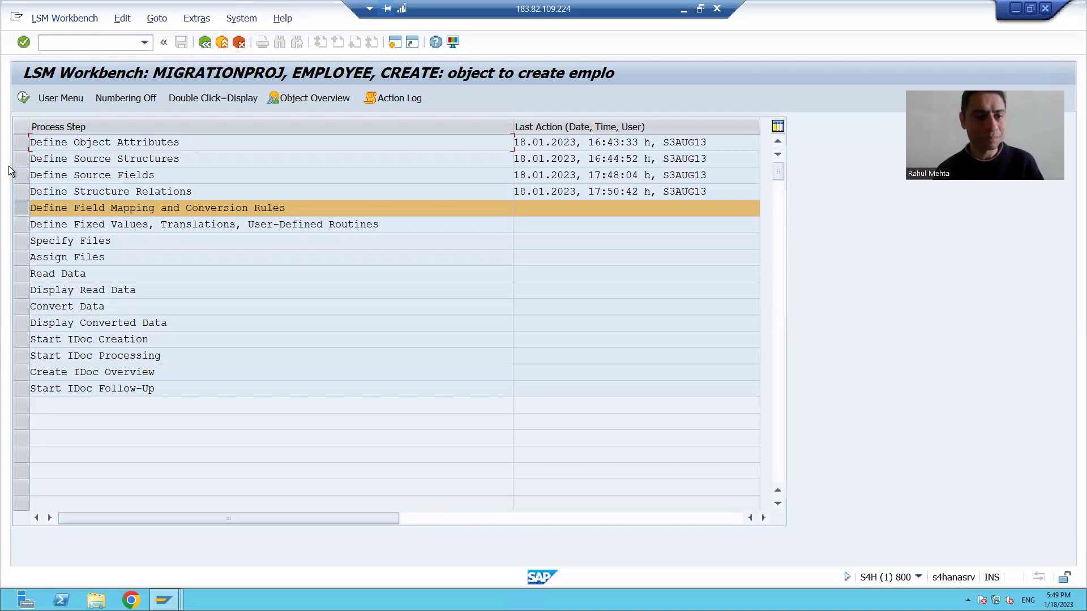
left_click(109, 209)
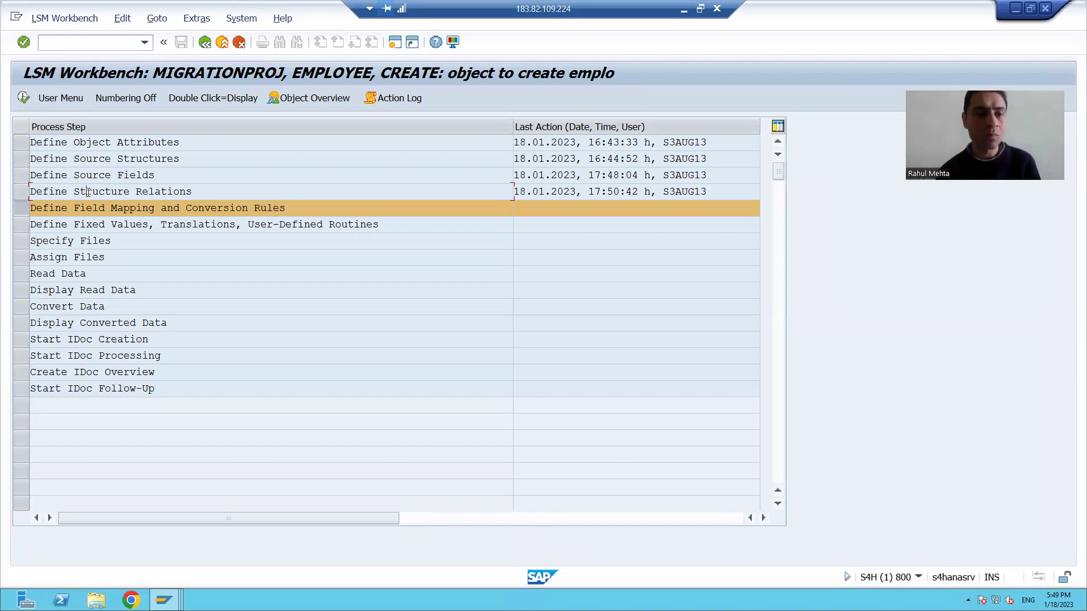
Open Define Field Mapping and Conversion Rules in change mode and examine target segment Z1BP_EMPLOYEE_27's fields EID and ENAME.
left_click(22, 100)
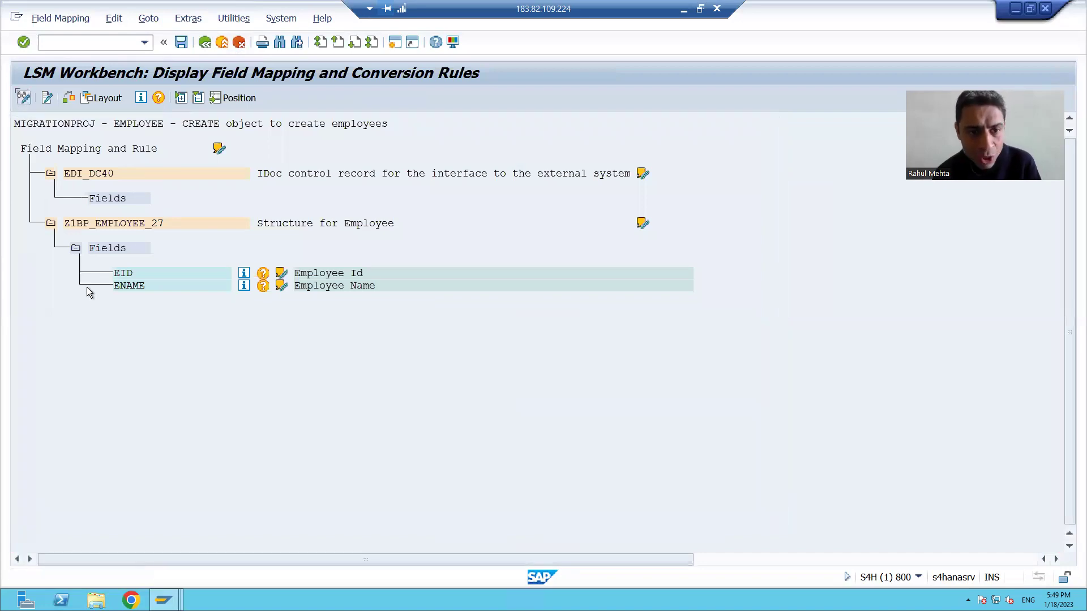
key("ctrl+F1")
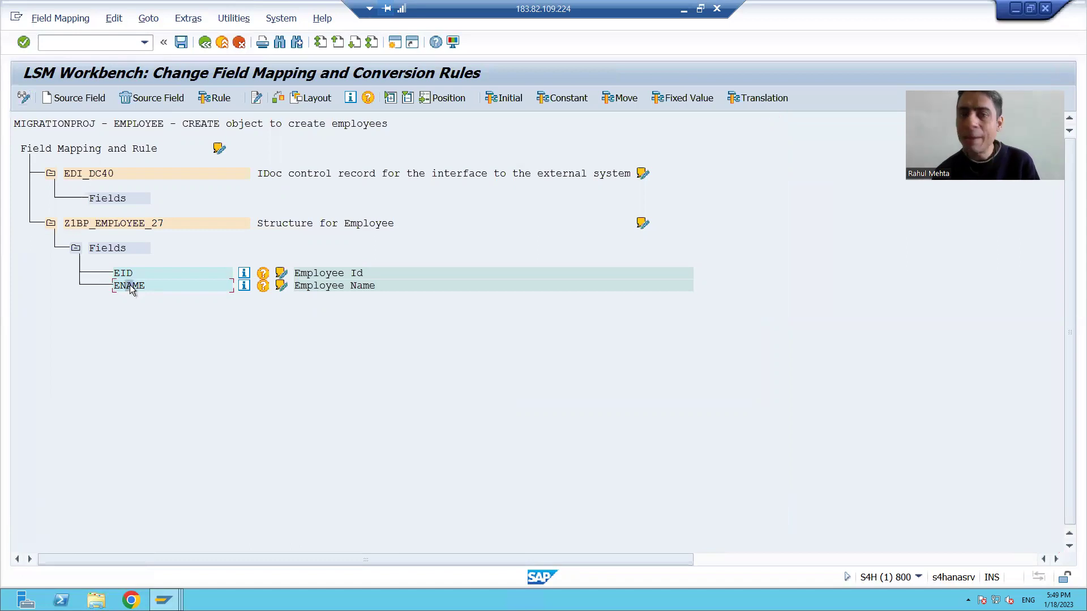
left_click(72, 226)
left_click_drag(98, 226, 145, 225)
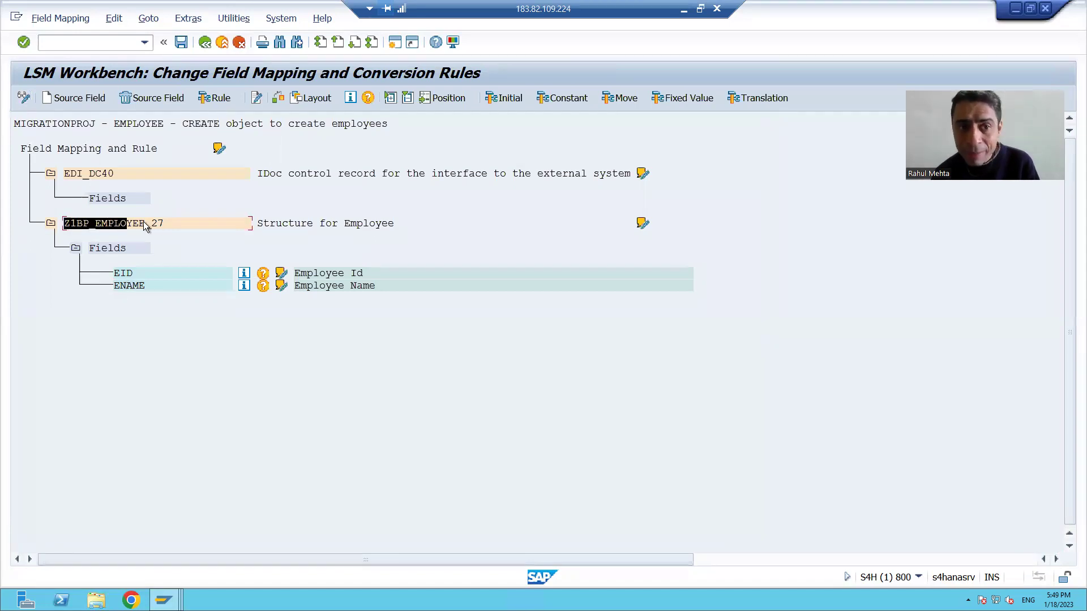
left_click(132, 275)
left_click(130, 286)
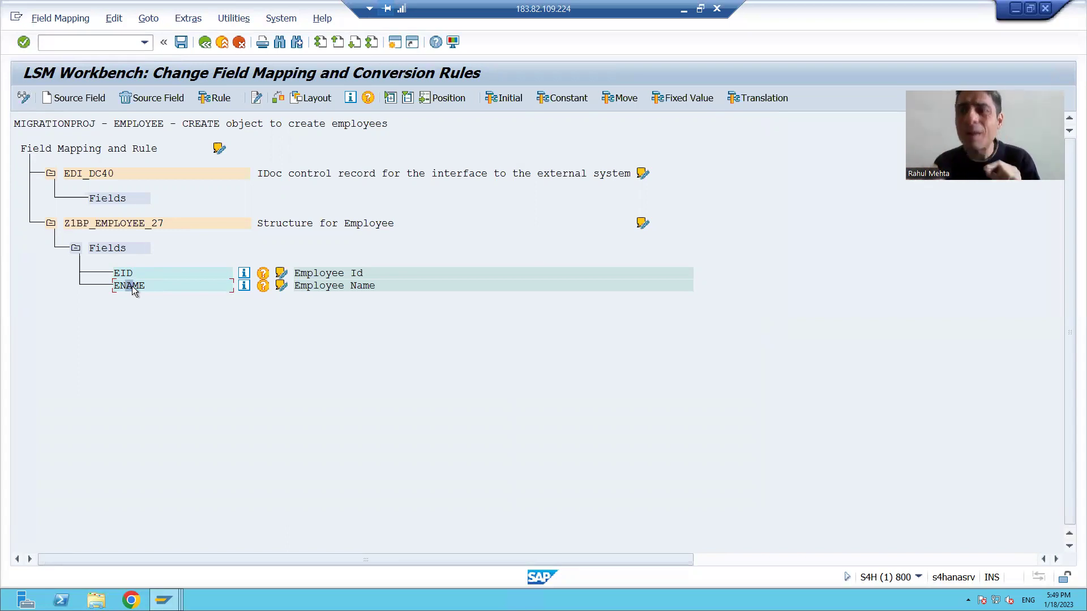
Assign source field ZEMPSOURCE-EID to the target field EID.
left_click(127, 274)
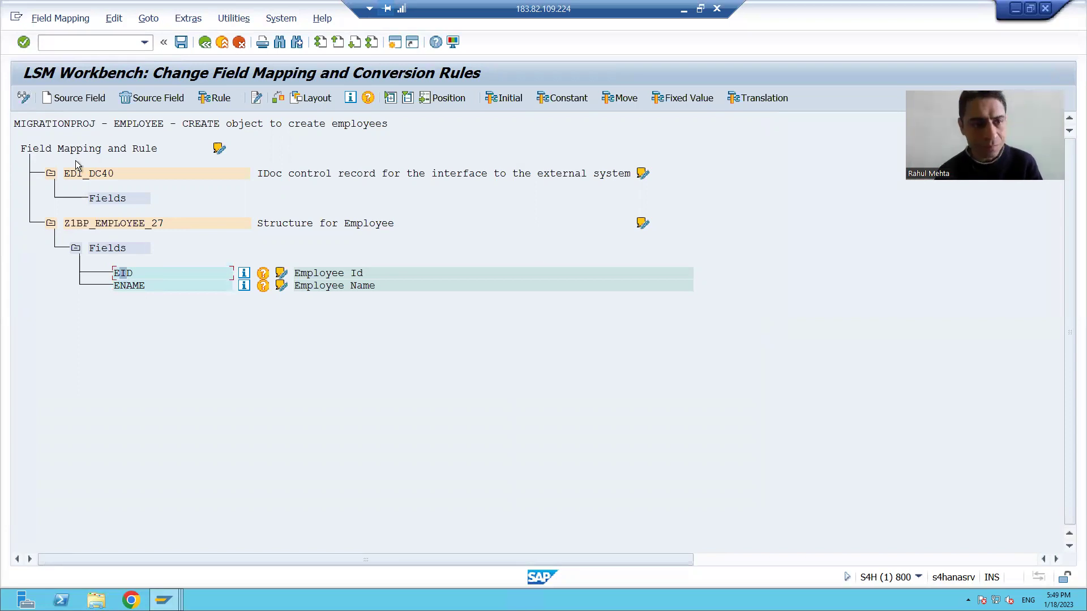
left_click(79, 99)
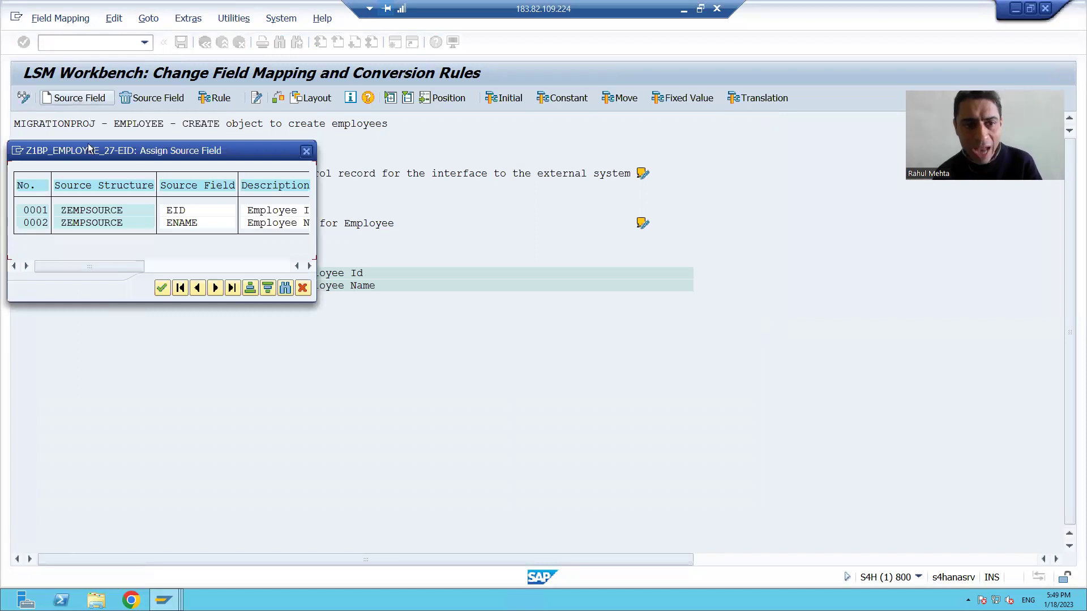
left_click(101, 211)
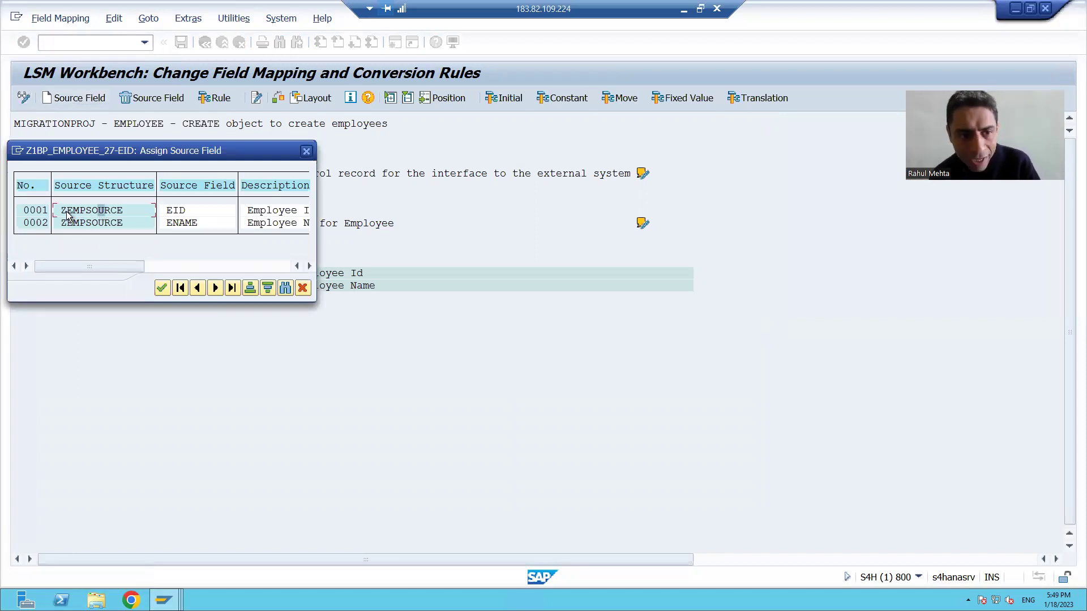
left_click_drag(69, 215, 126, 216)
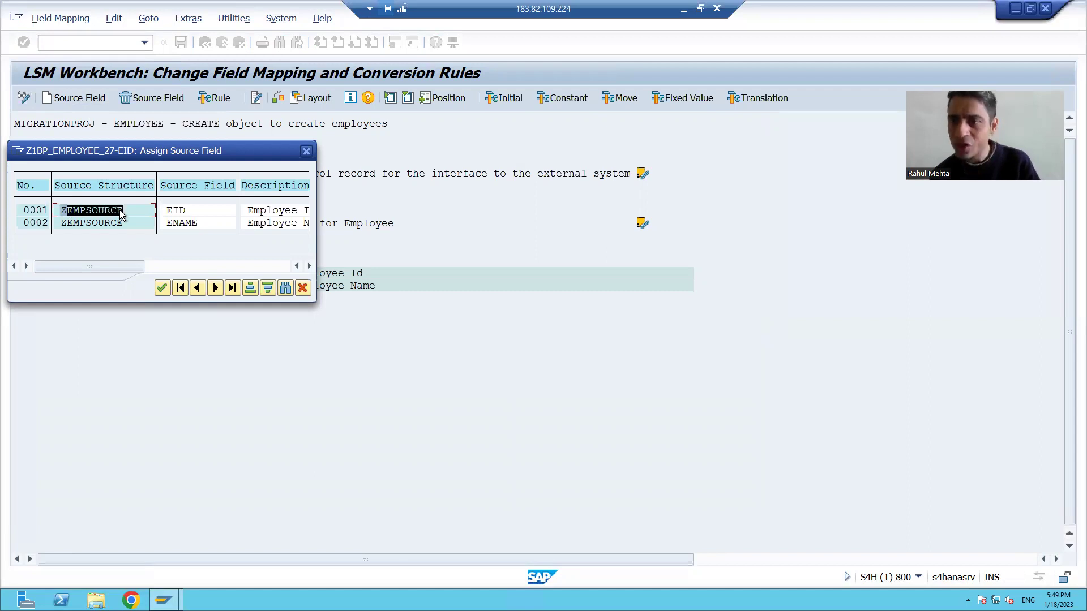
left_click(105, 216)
double_click(103, 215)
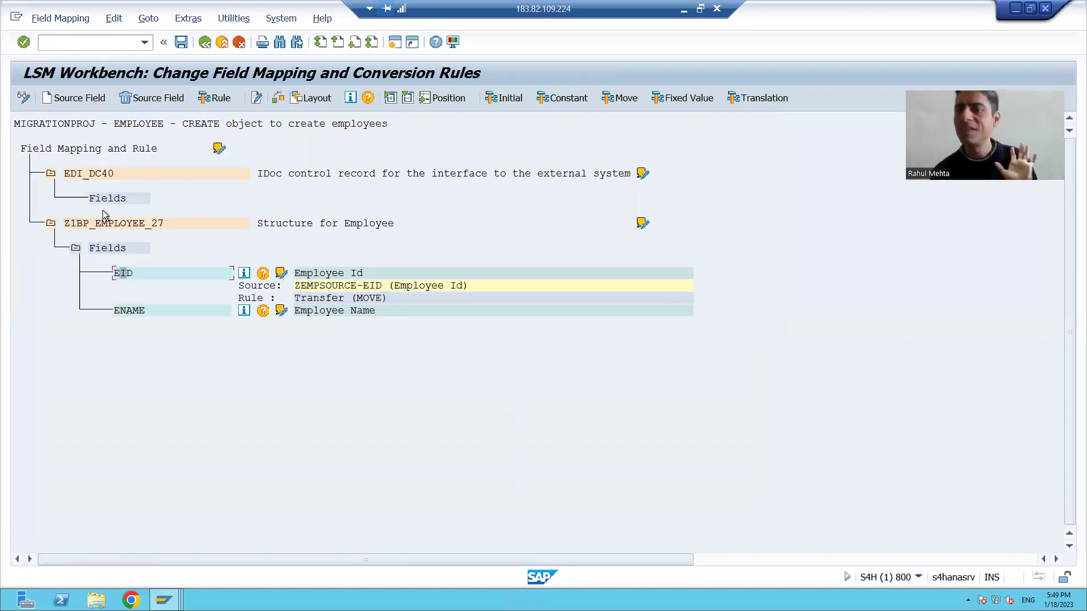
Assign source field ZEMPSOURCE-ENAME to the target field ENAME.
left_click(129, 311)
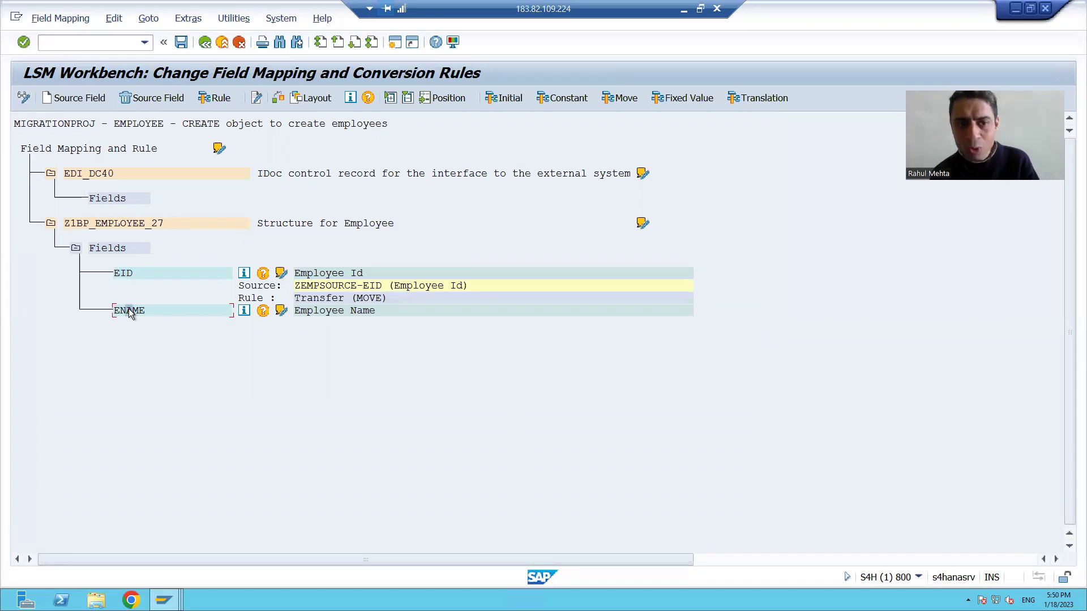
left_click(79, 100)
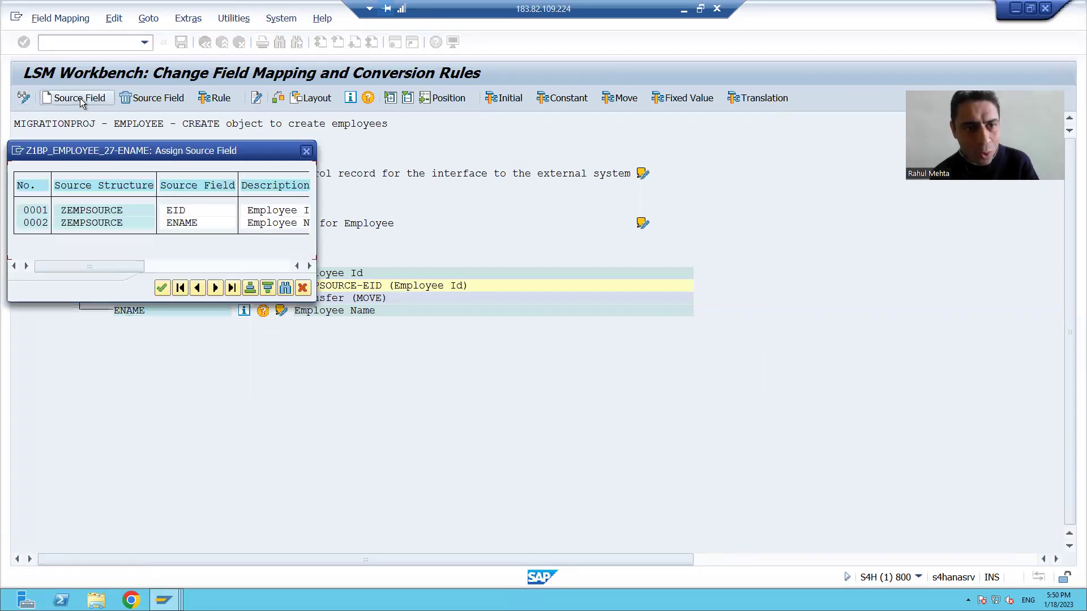
double_click(92, 224)
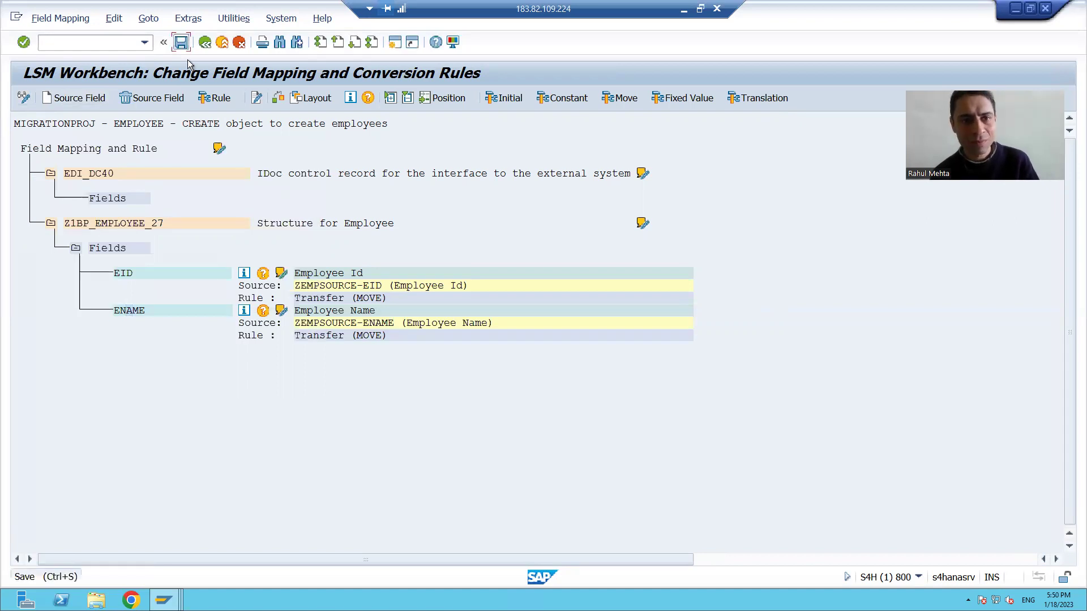
Examine the conversion code behind the EID and ENAME mappings, returning to the field mapping each time.
double_click(312, 290)
scroll(312, 292, "up", 5)
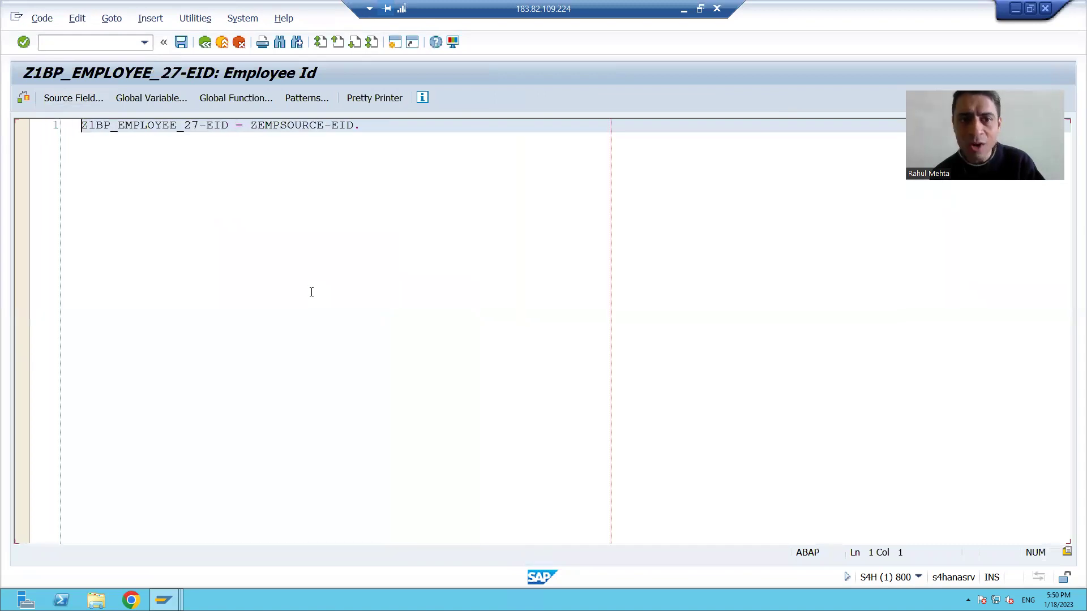
left_click_drag(291, 126, 356, 127)
left_click(347, 126)
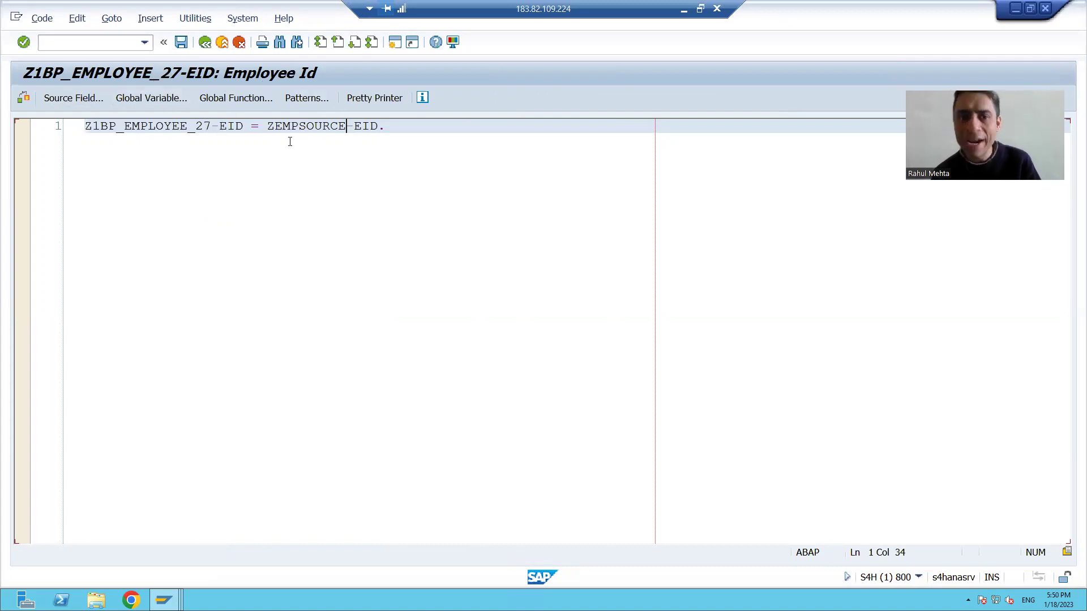
left_click_drag(354, 127, 379, 126)
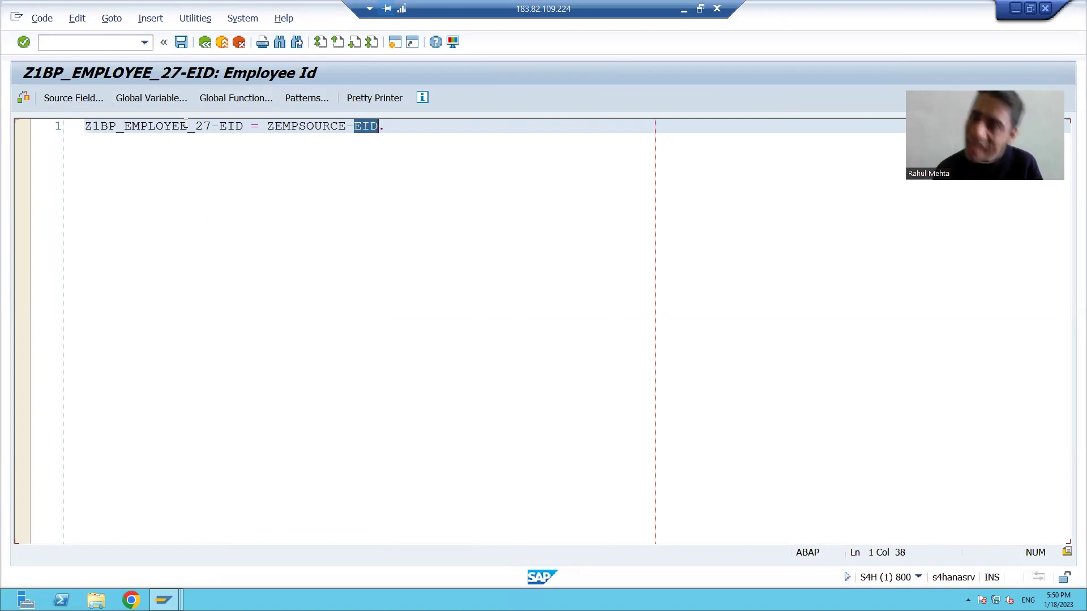
left_click(205, 43)
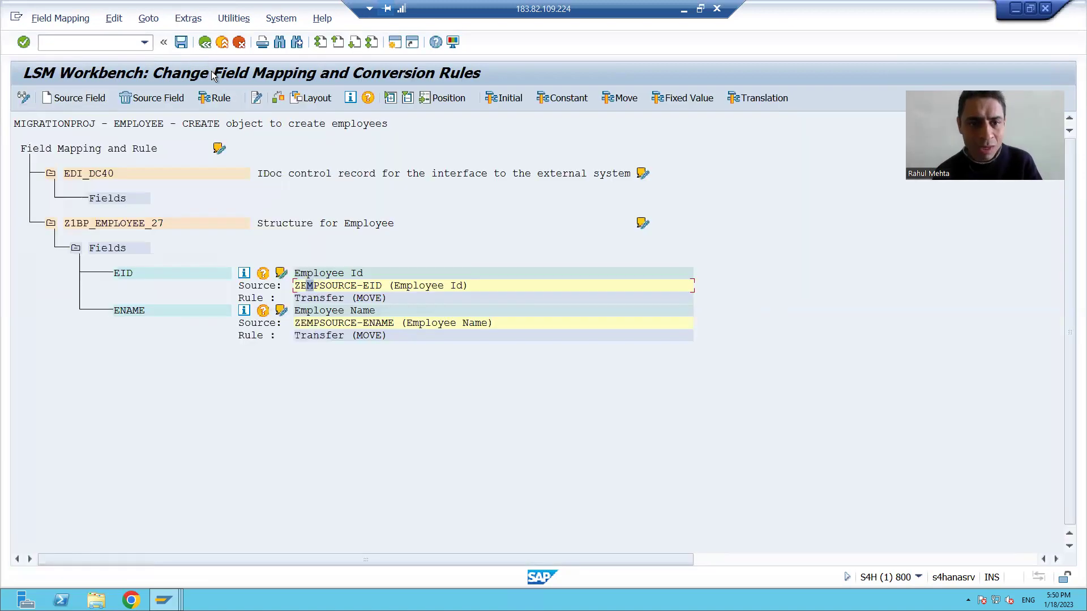
double_click(330, 323)
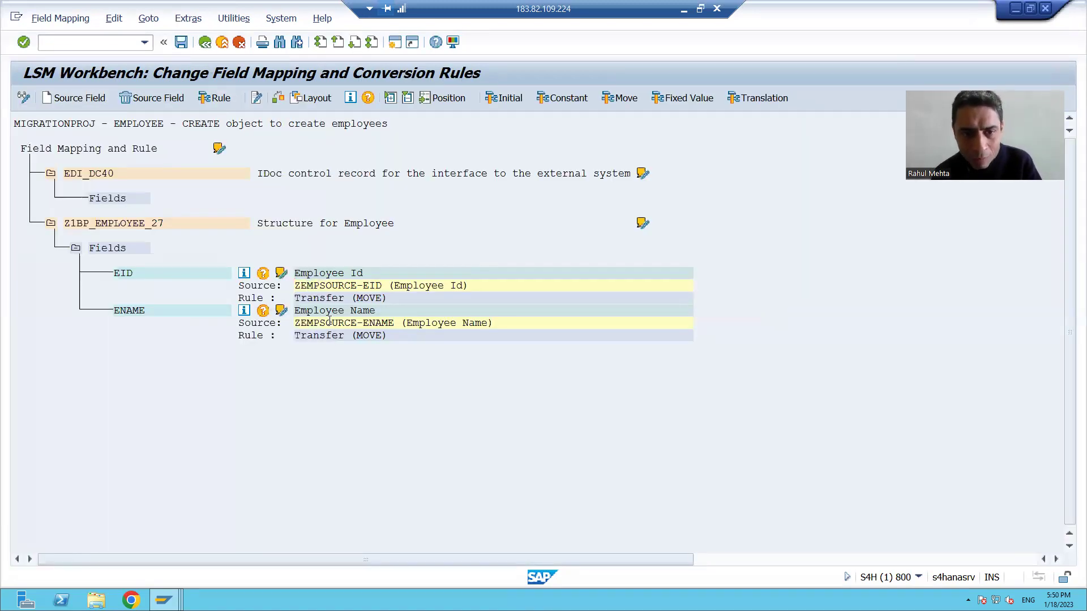
scroll(282, 251, "up", 3)
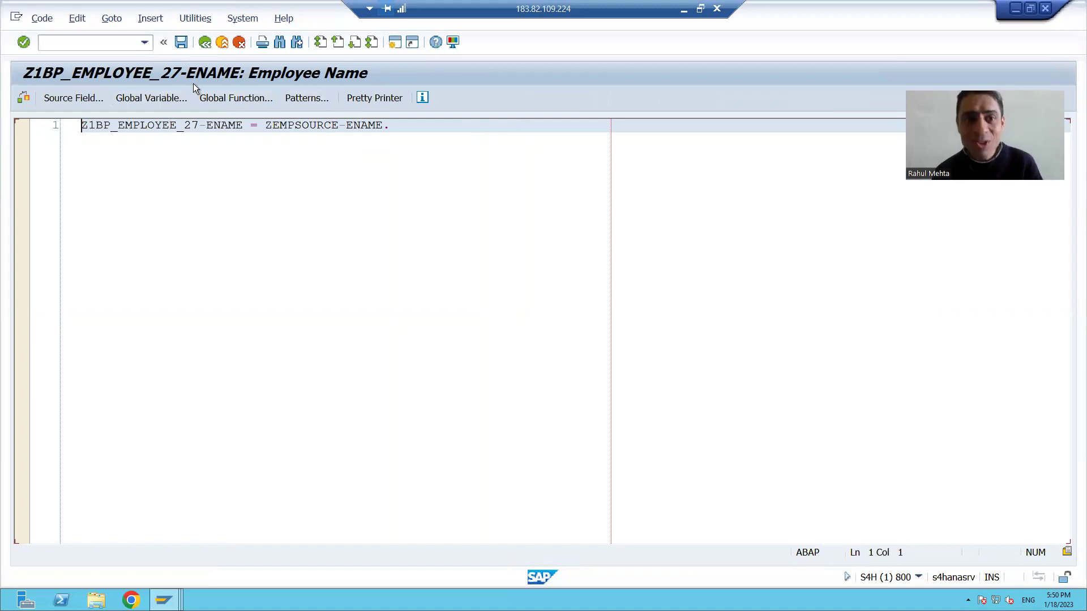
left_click(204, 42)
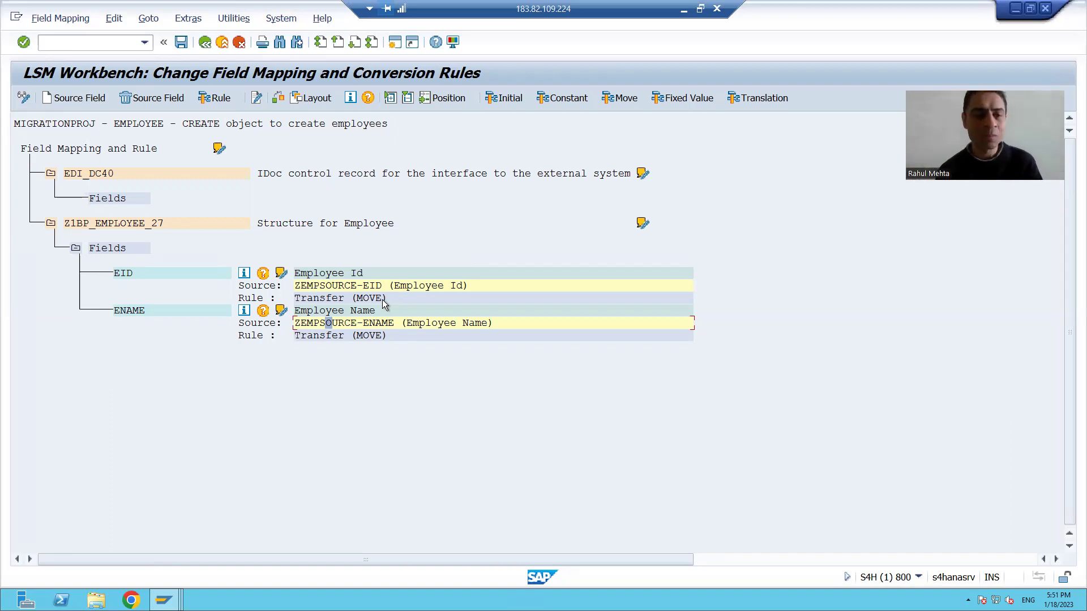
Remove the source field assignments from EID and ENAME, resetting both rules to initial.
left_click(347, 286)
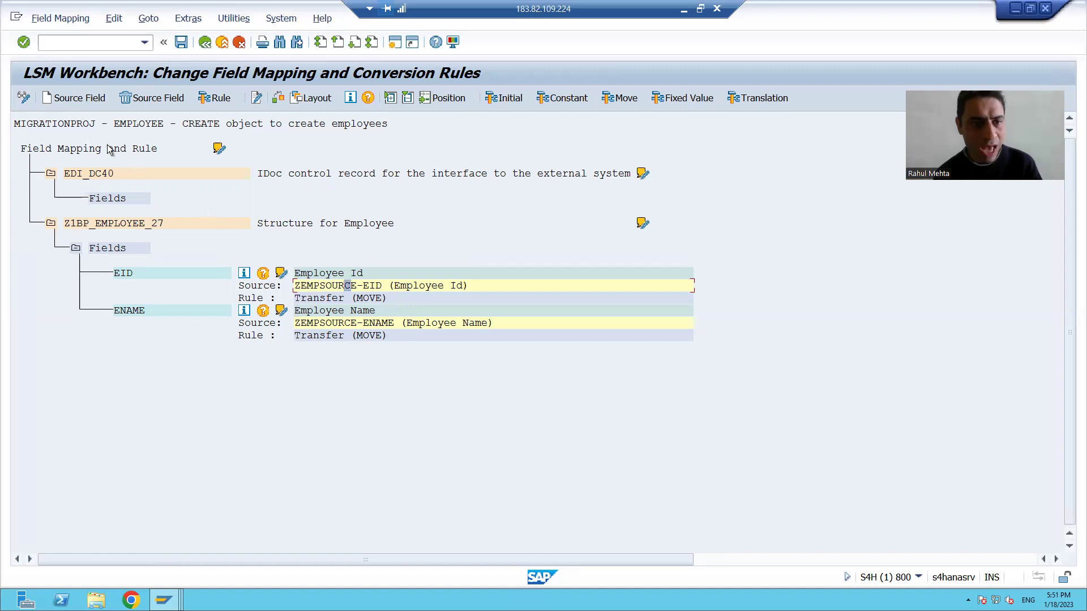
left_click(132, 99)
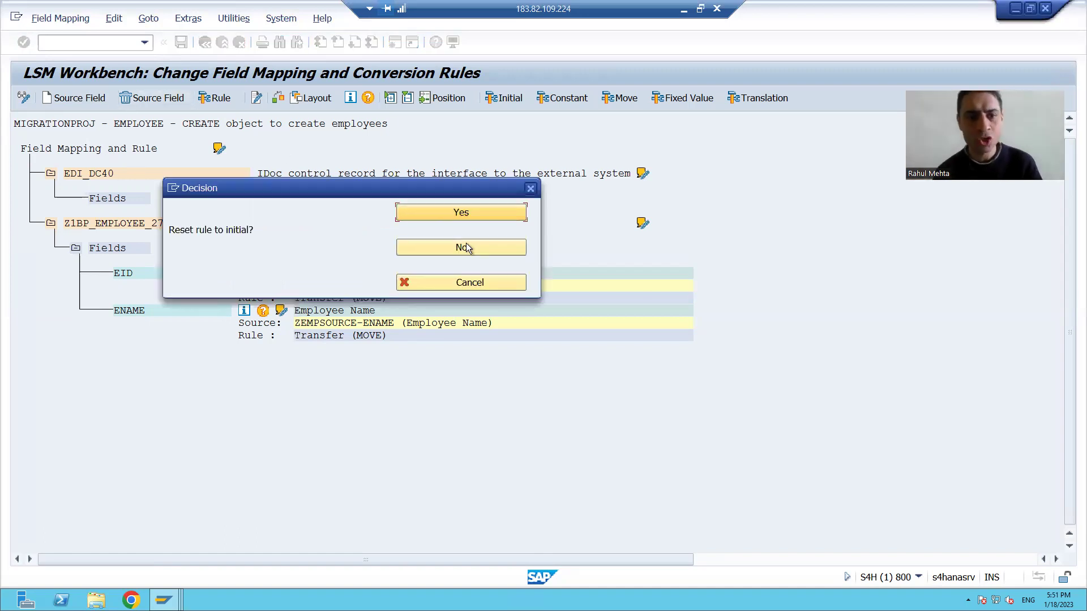
left_click(461, 212)
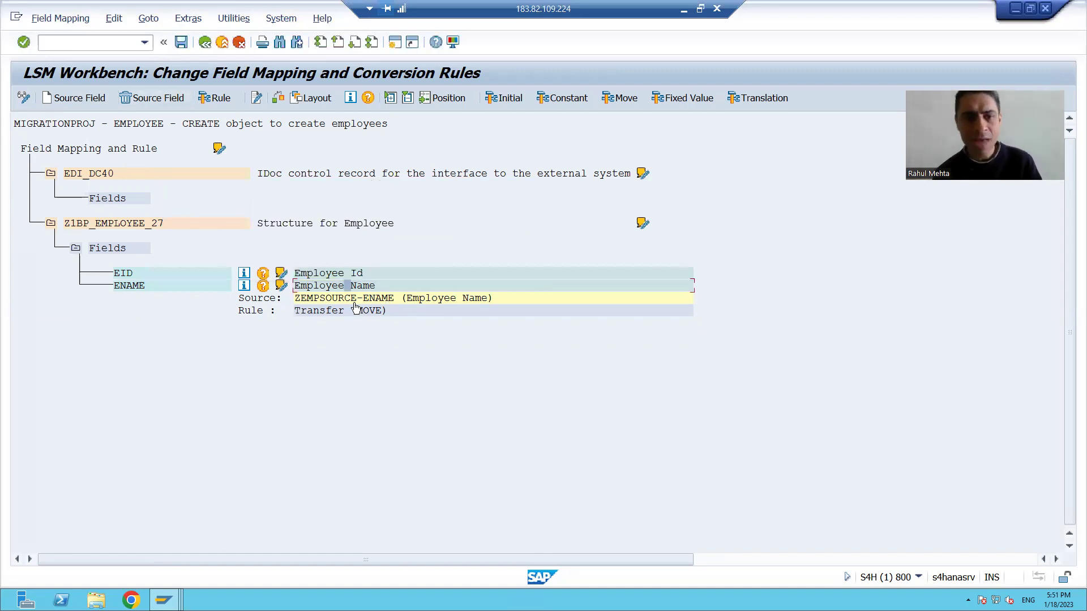
left_click(366, 298)
left_click(162, 100)
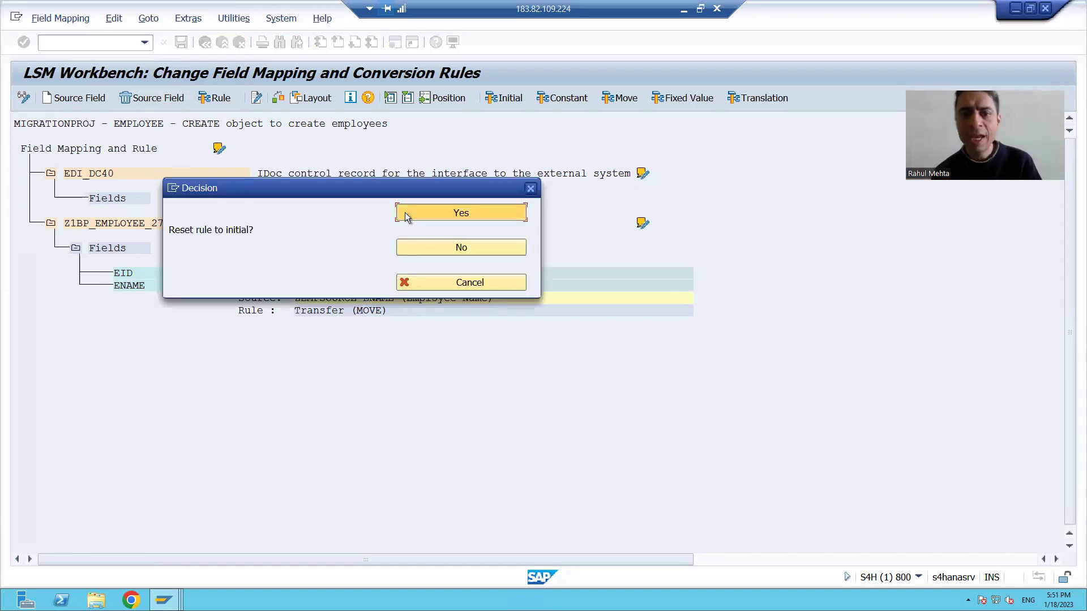
left_click(406, 215)
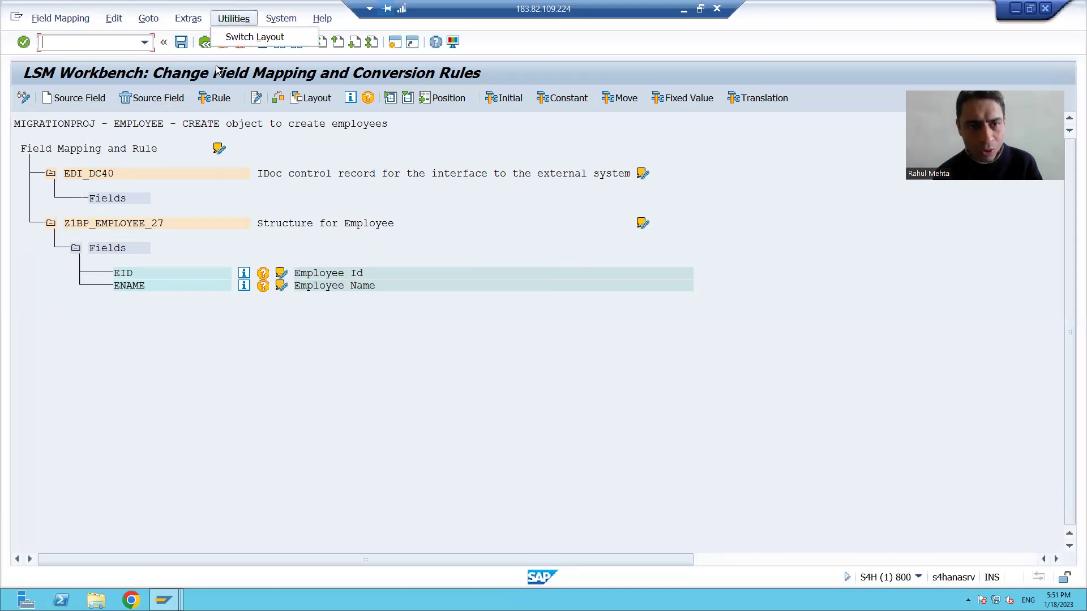
Run Auto-Field Mapping for same-named fields with confirmation and accept the proposed source ZEMPSOURCE-EID for target field EID.
key("Left")
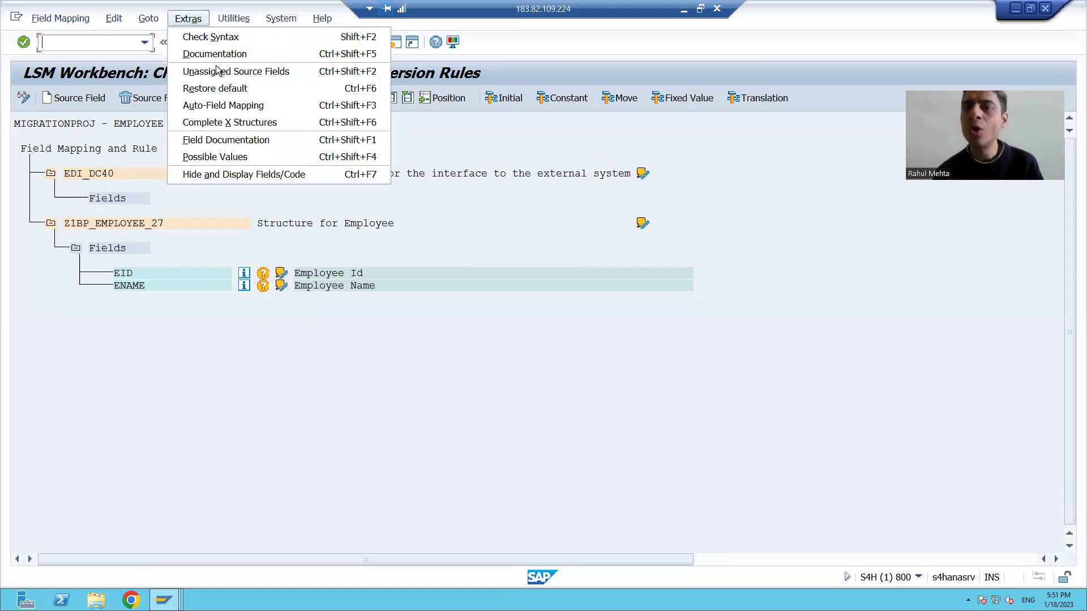
left_click(203, 106)
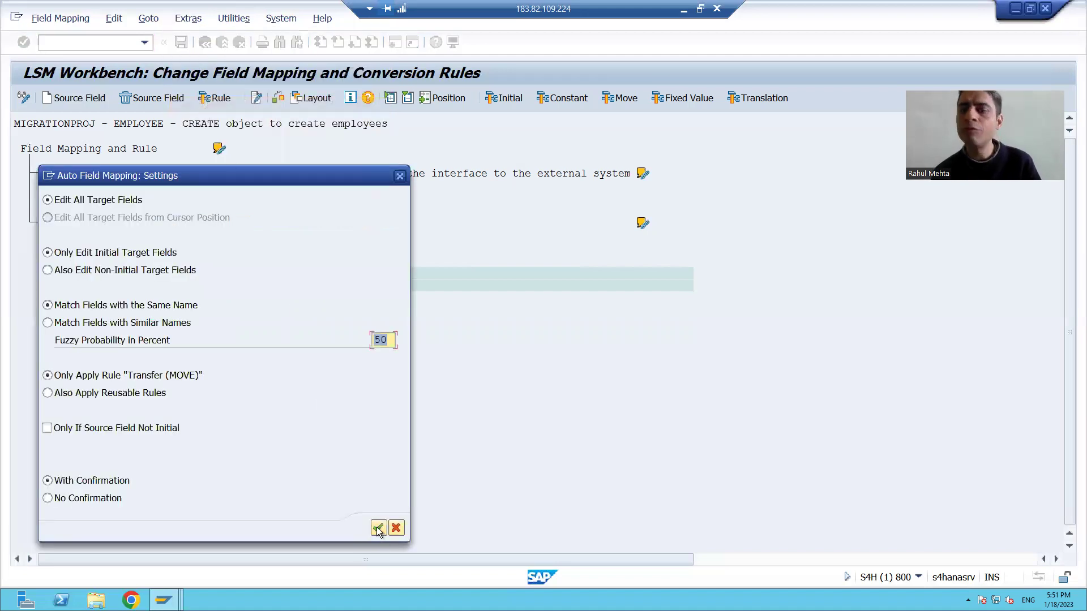
left_click(378, 529)
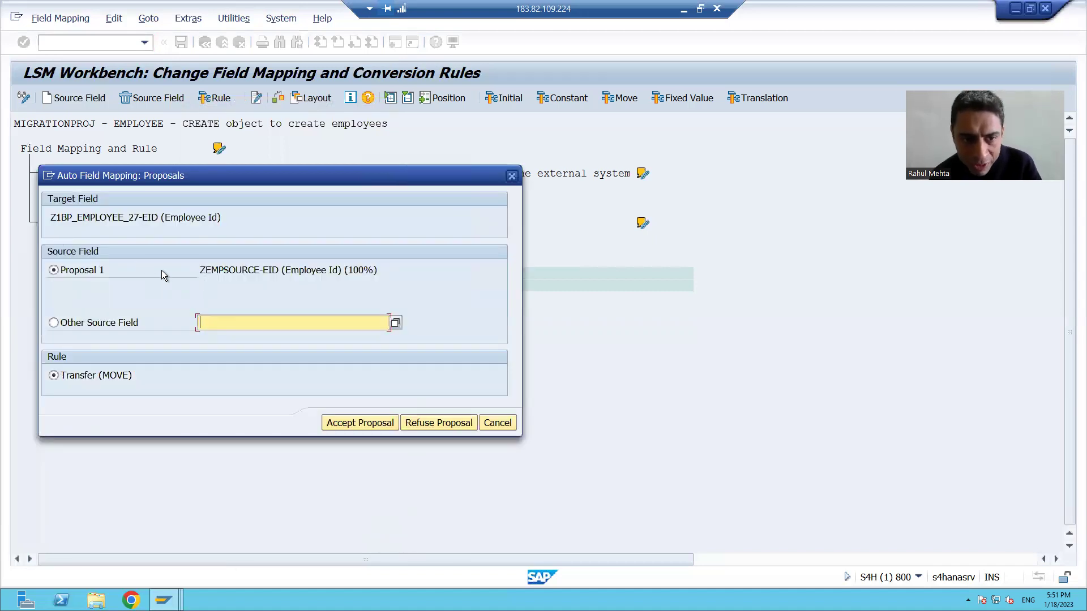
left_click_drag(198, 270, 282, 271)
left_click(282, 271)
left_click_drag(52, 218, 162, 221)
left_click(161, 222)
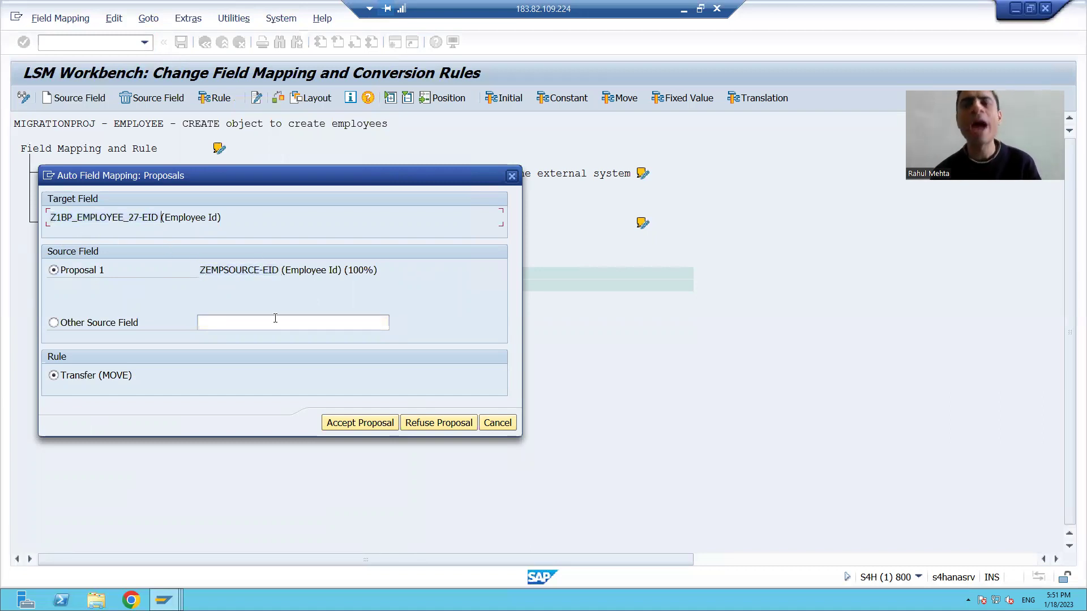
left_click(361, 422)
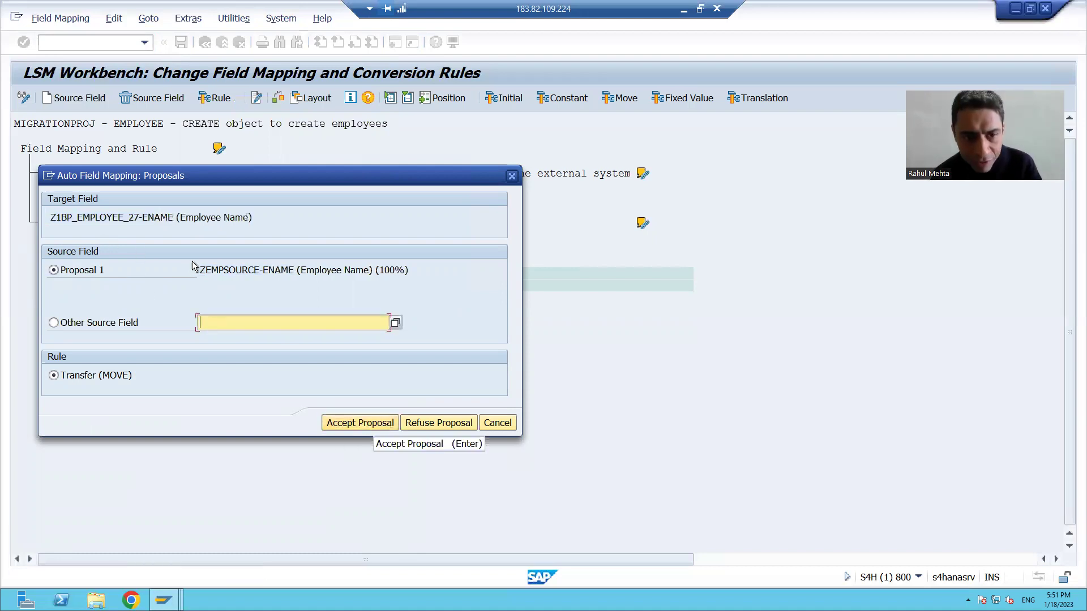
Accept the proposed source ZEMPSOURCE-ENAME for target field ENAME and finish the auto field mapping.
left_click_drag(200, 270, 290, 271)
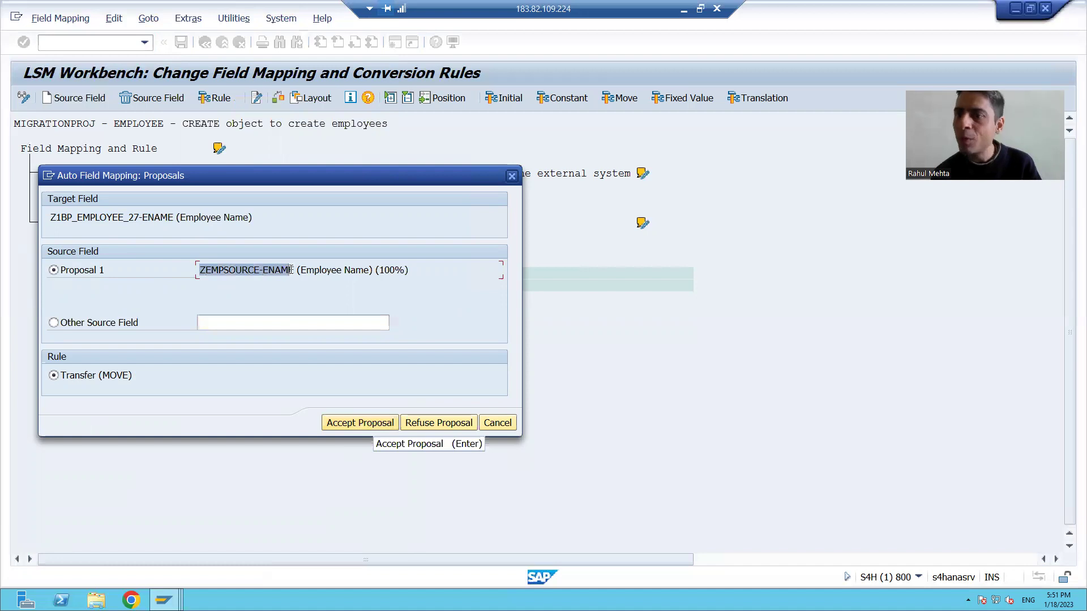
key("ctrl+c")
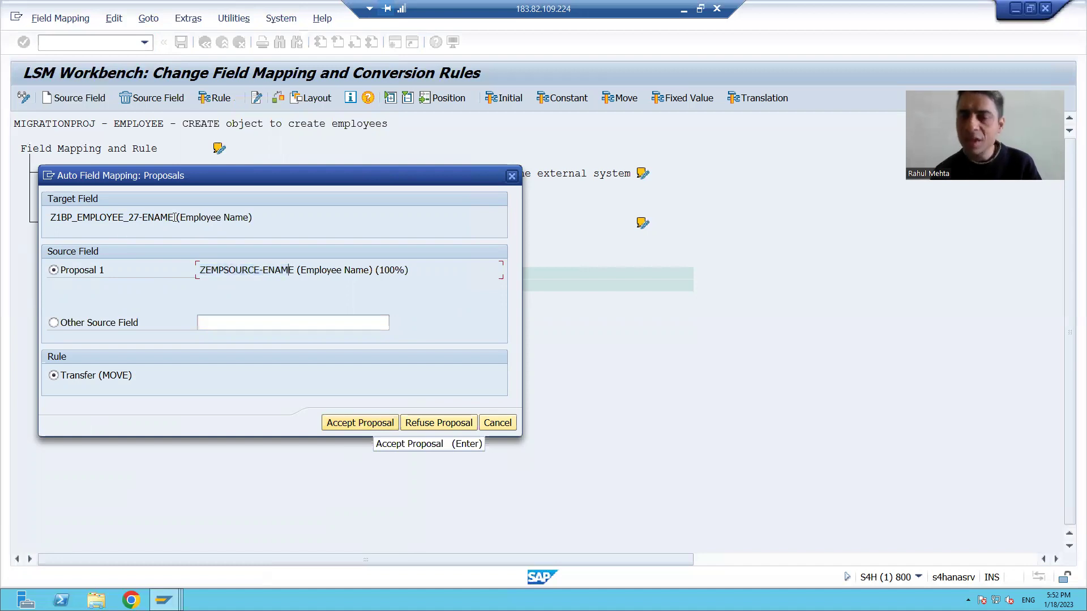
left_click(348, 425)
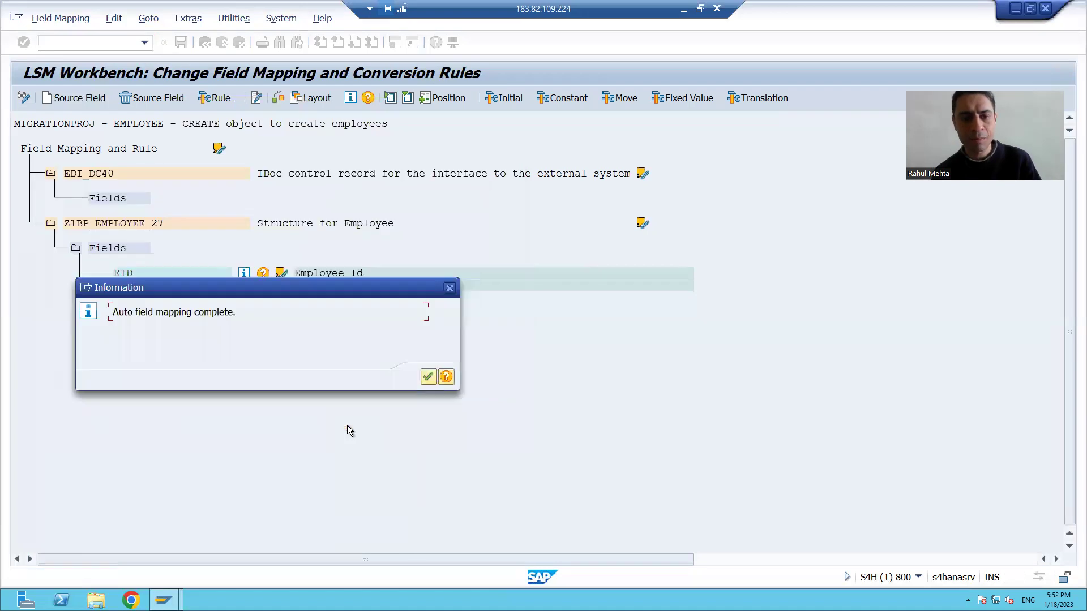
left_click(428, 377)
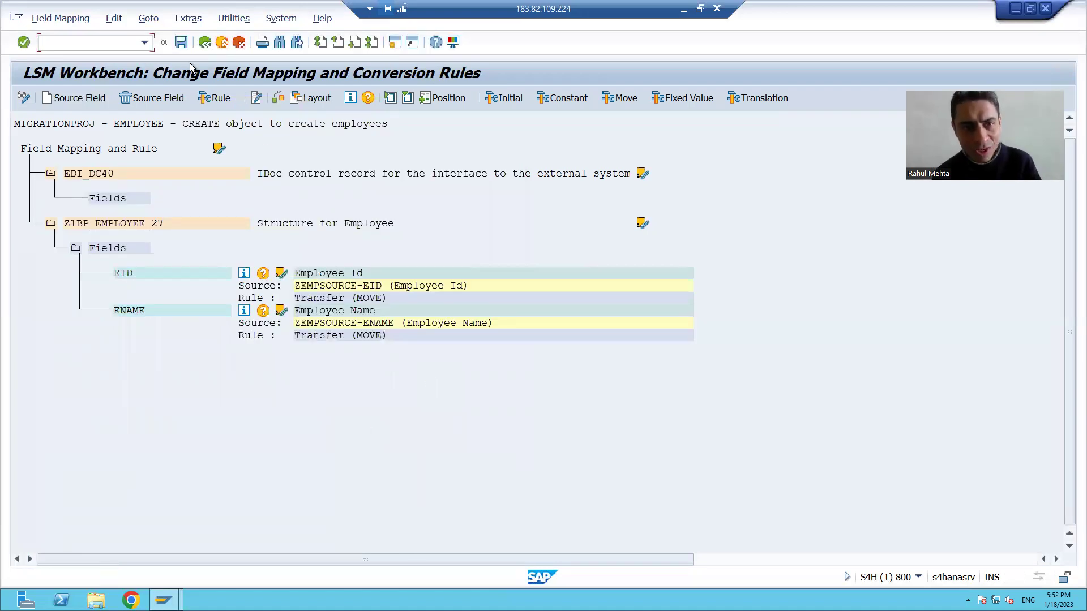
Save the field mapping and conversion rules and return to the process step list.
left_click(180, 42)
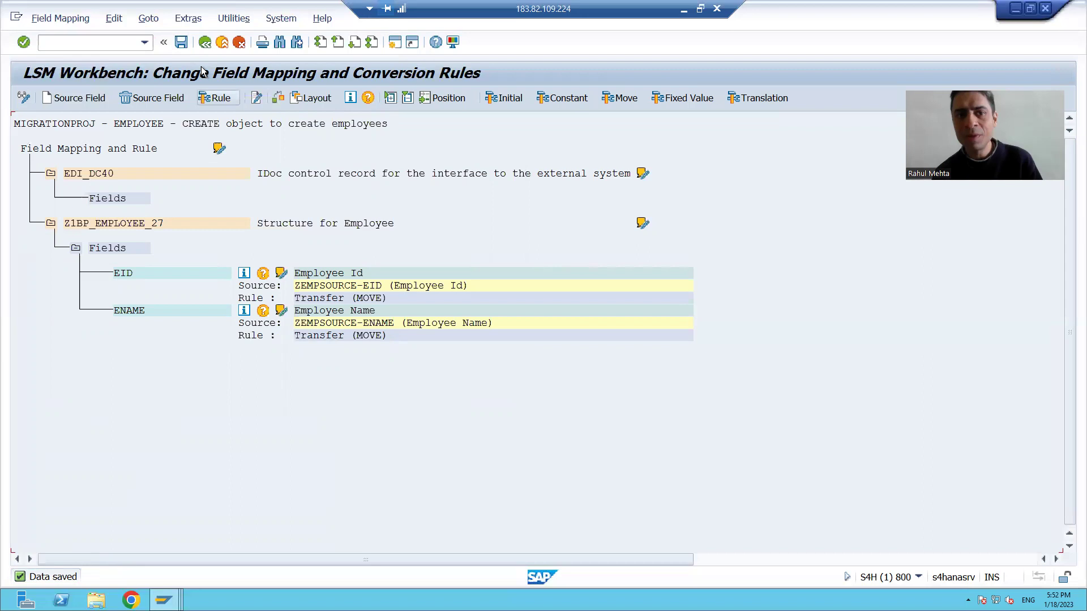
left_click(204, 42)
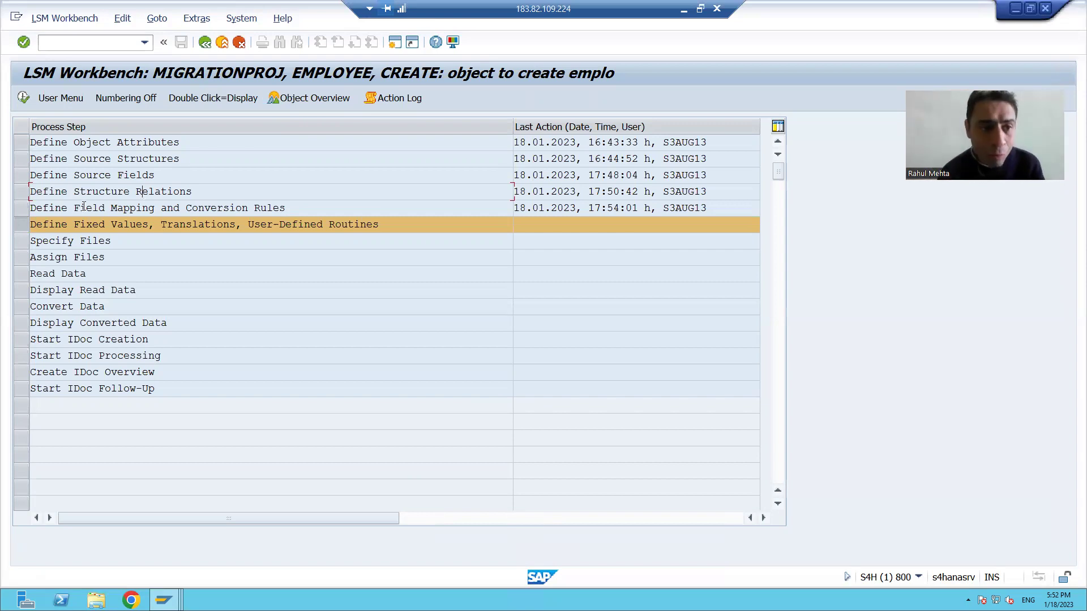
left_click(23, 196)
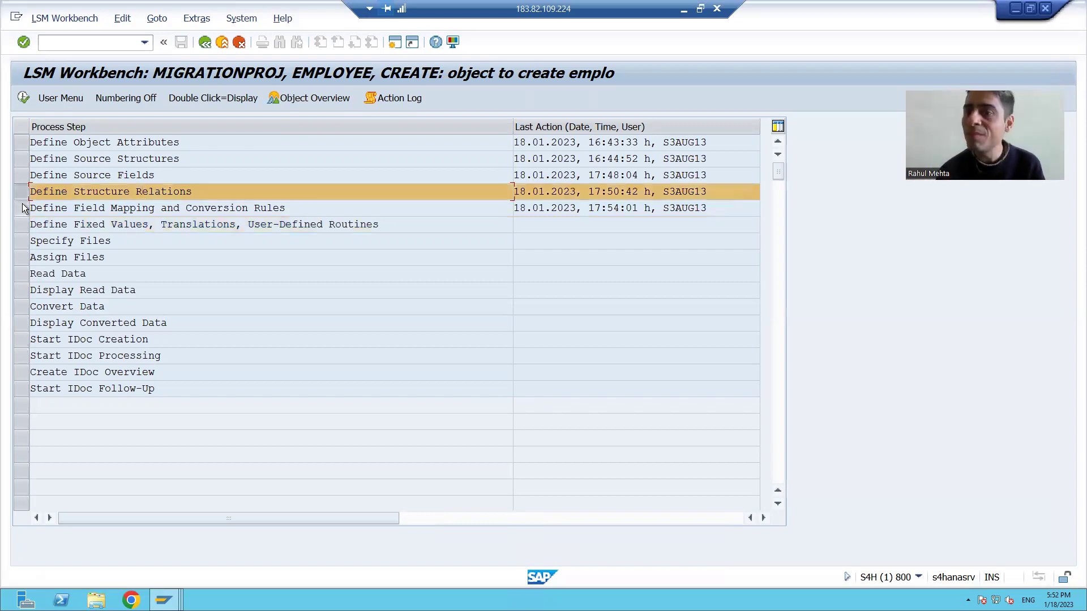
left_click(24, 208)
left_click(100, 191)
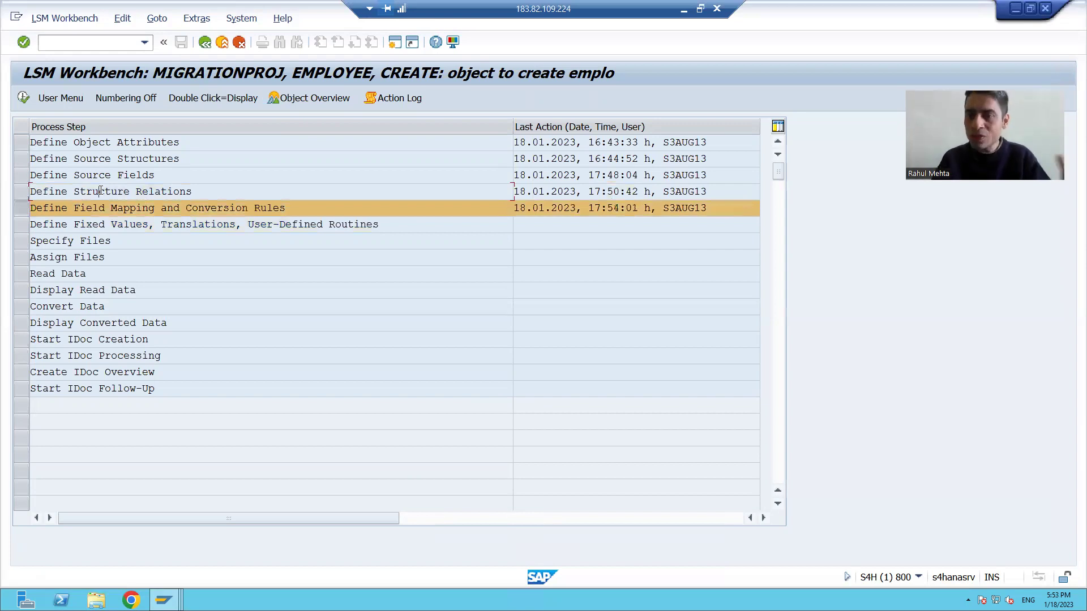